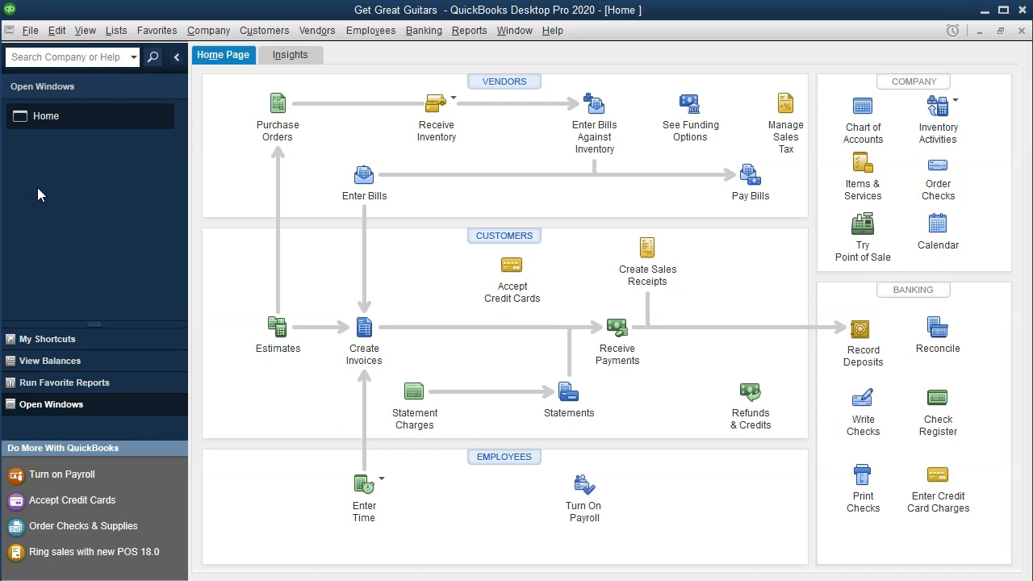
Open the standard Balance Sheet report and set its as-of date to 12/31/2020.
{"action": "left_click", "coordinate": [471, 31]}
{"action": "mouse_move", "coordinate": [594, 157]}
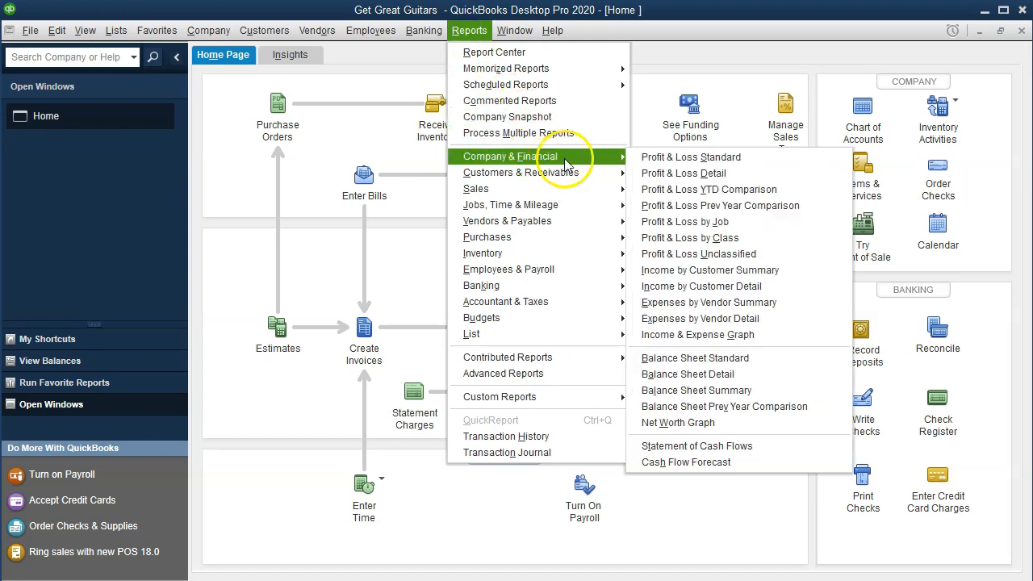
{"action": "left_click", "coordinate": [694, 358]}
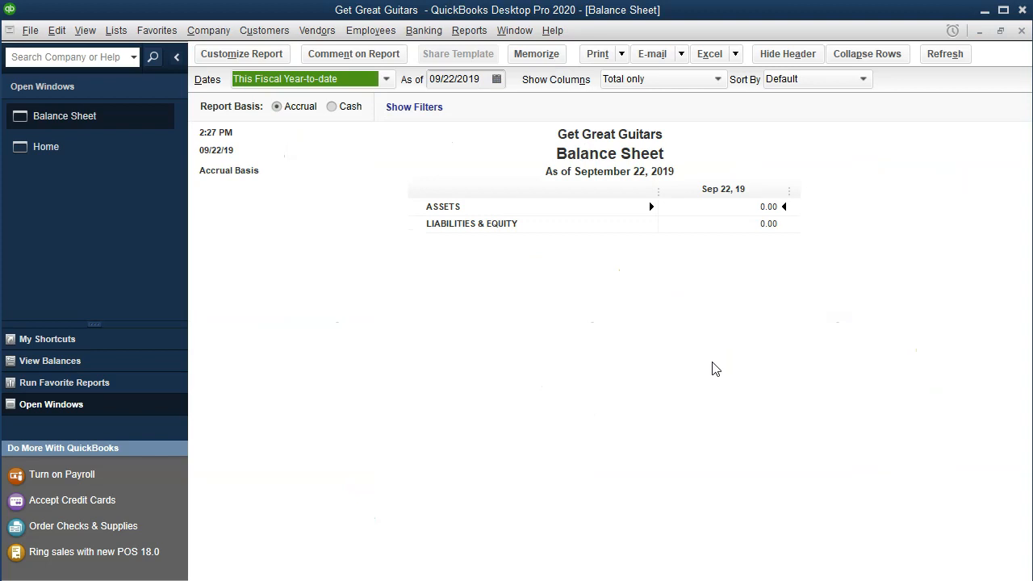
{"action": "key", "text": "Tab"}
{"action": "type", "text": "12"}
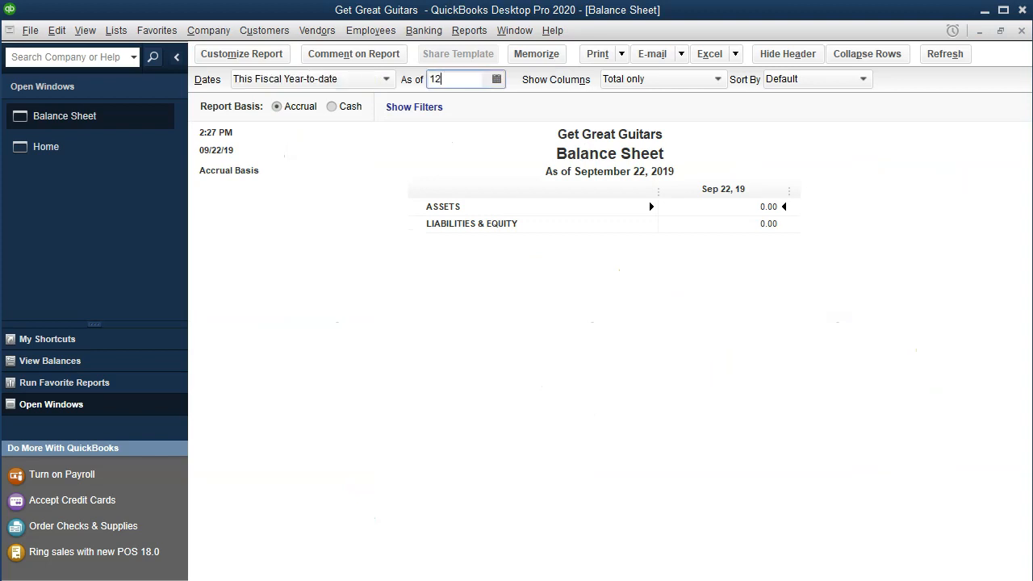
{"action": "type", "text": "/31/2020"}
{"action": "key", "text": "Tab"}
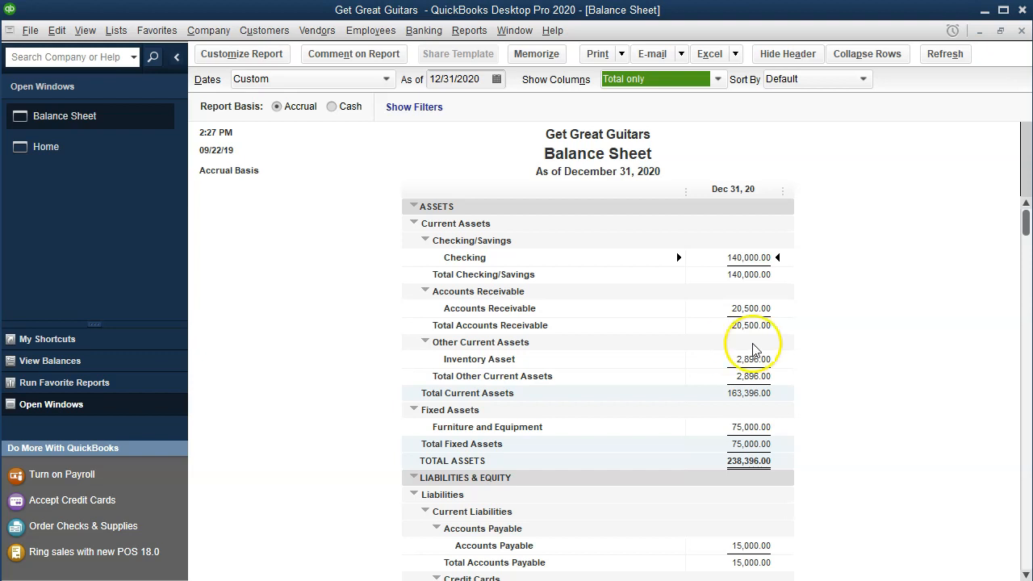
{"action": "left_click", "coordinate": [754, 256]}
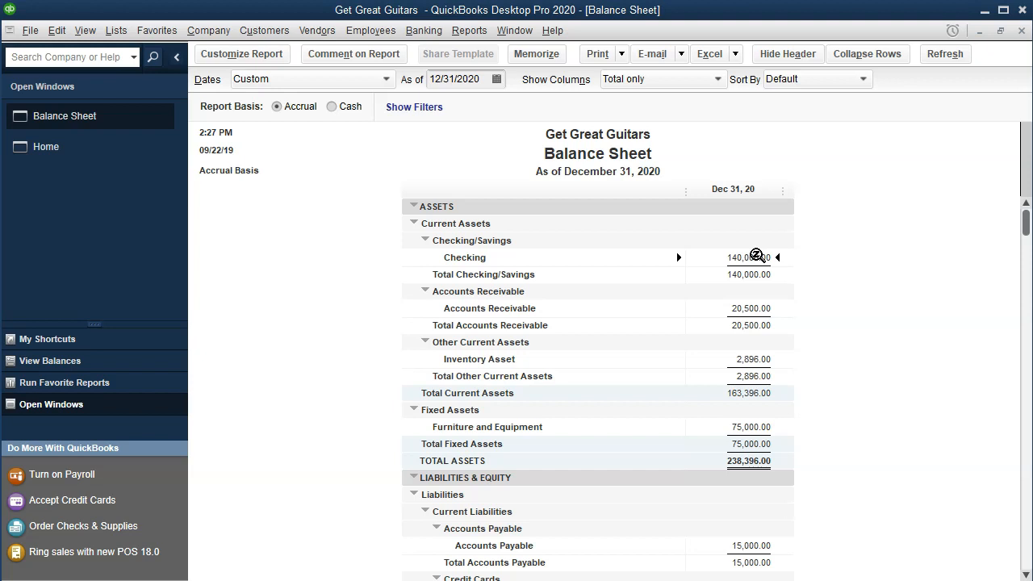
Open the standard Profit & Loss report for the period 01/01/2020 to 12/31/2020.
{"action": "left_click", "coordinate": [471, 31]}
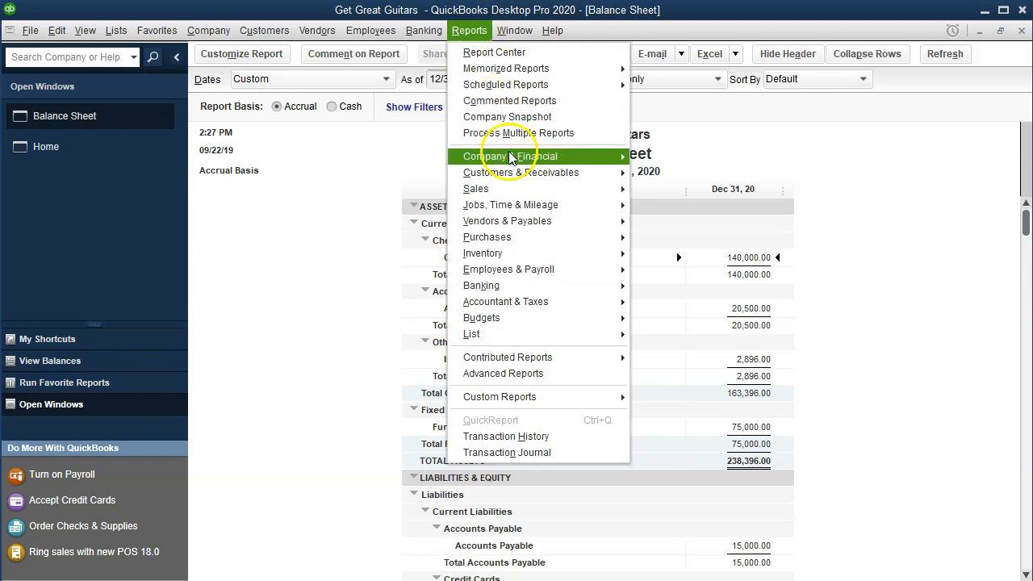
{"action": "mouse_move", "coordinate": [549, 157]}
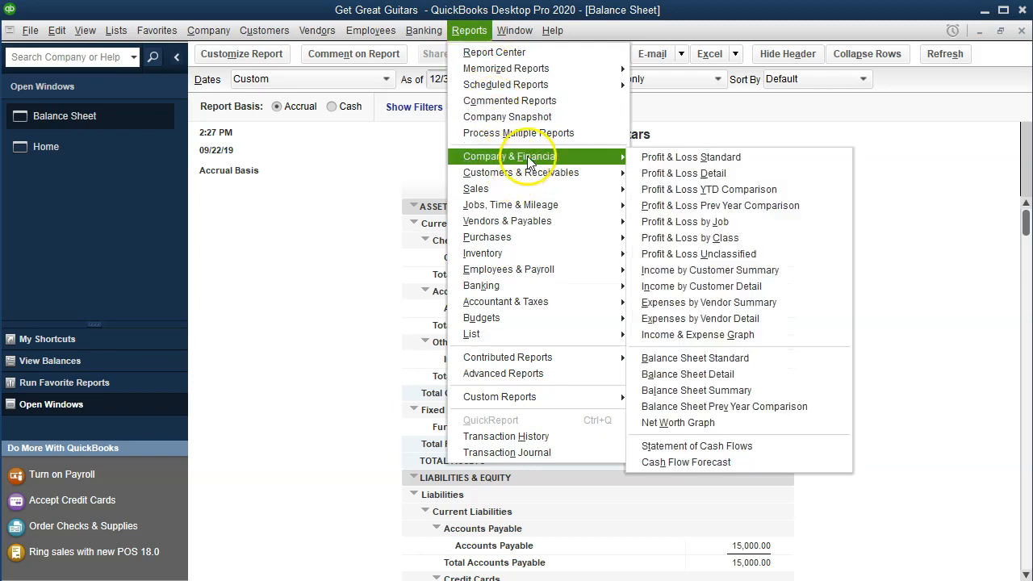
{"action": "left_click", "coordinate": [660, 157]}
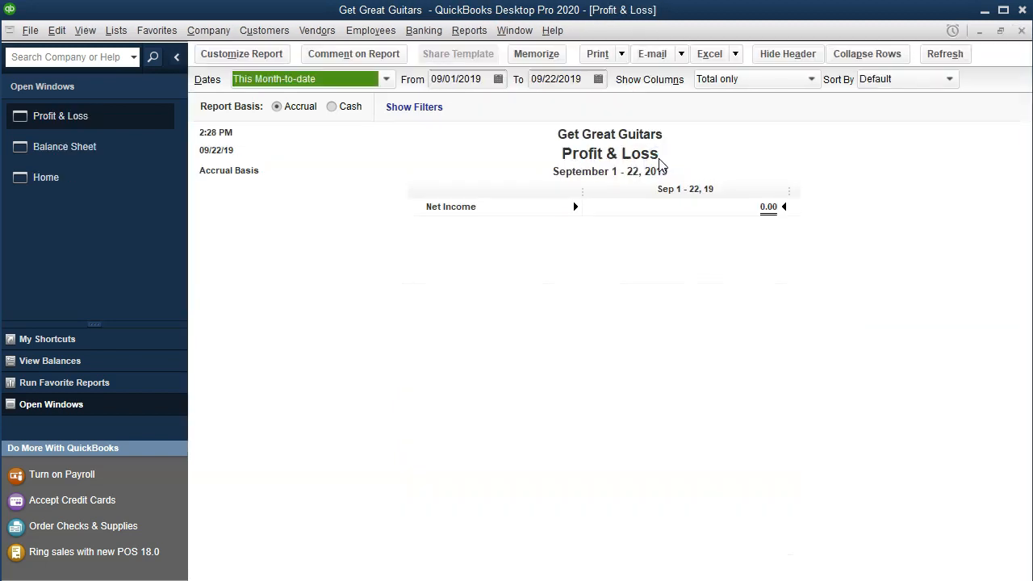
{"action": "key", "text": "Tab"}
{"action": "type", "text": "01012020"}
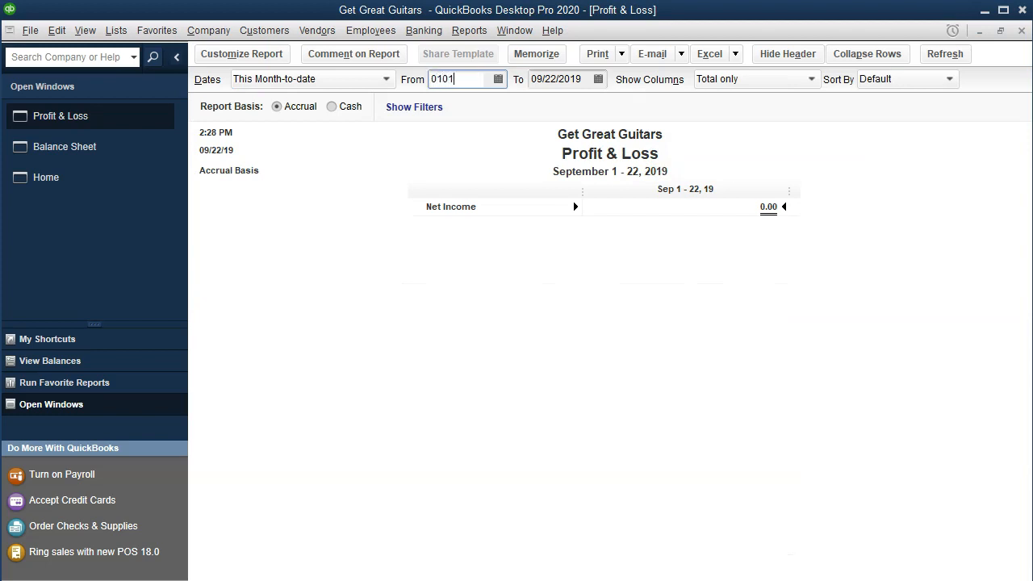
{"action": "key", "text": "Tab"}
{"action": "type", "text": "12/31/2020"}
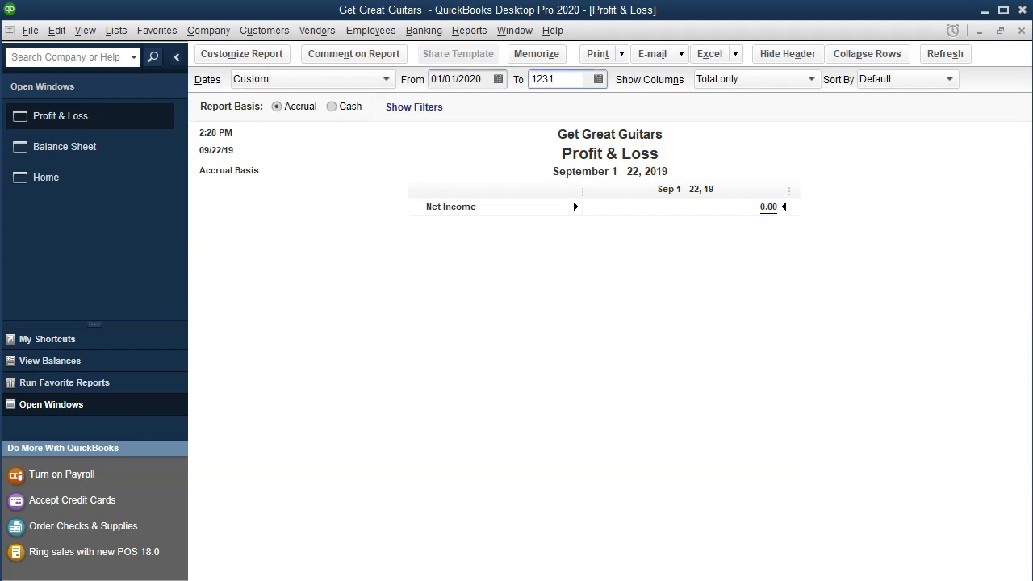
{"action": "key", "text": "Tab"}
{"action": "left_click", "coordinate": [638, 311]}
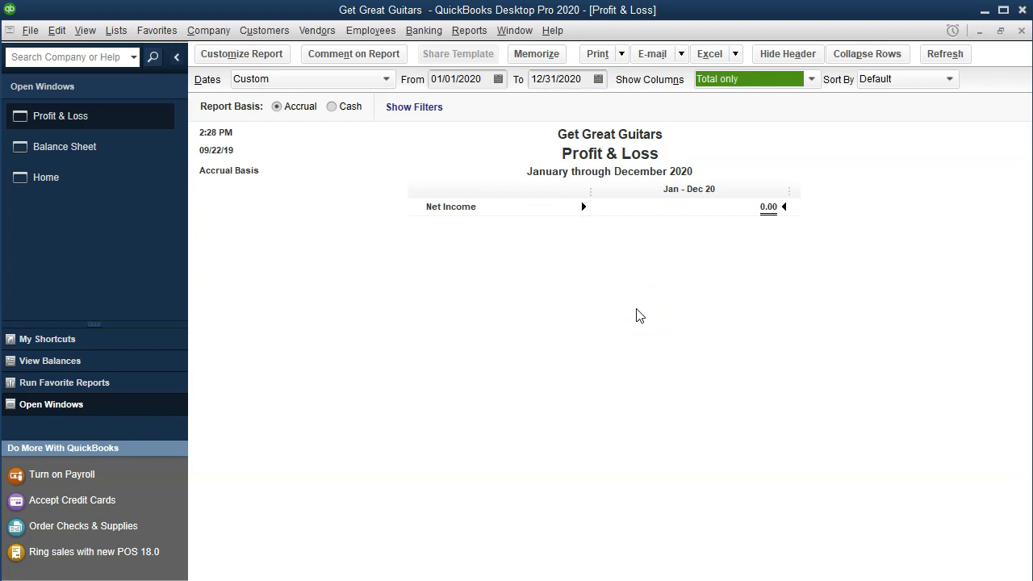
Open the Trial Balance report for 01/01/2020 to 12/31/2020 and check the Checking, Accounts Receivable and Inventory Asset balances.
{"action": "left_click", "coordinate": [470, 30]}
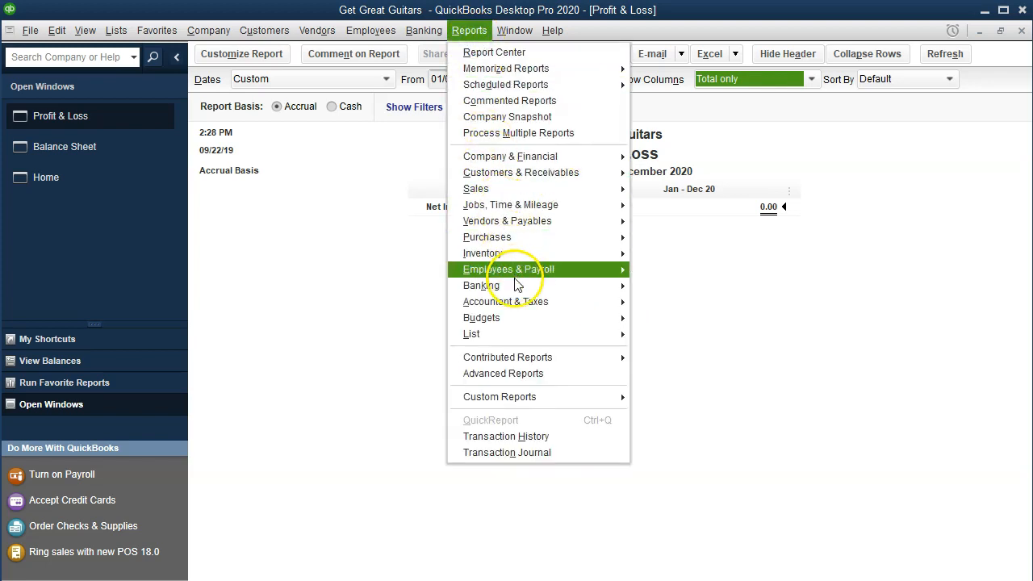
{"action": "mouse_move", "coordinate": [525, 307]}
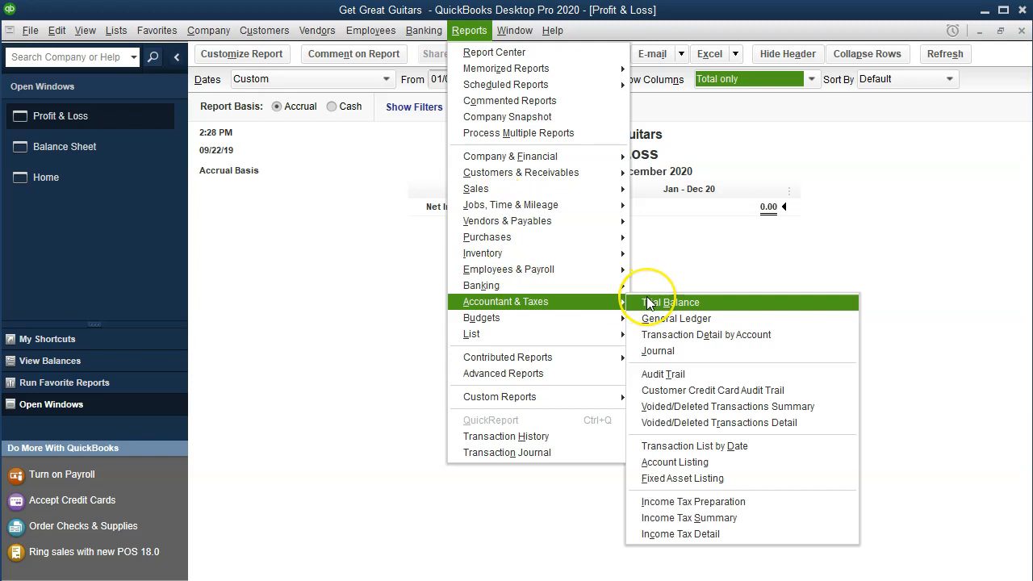
{"action": "left_click", "coordinate": [711, 312]}
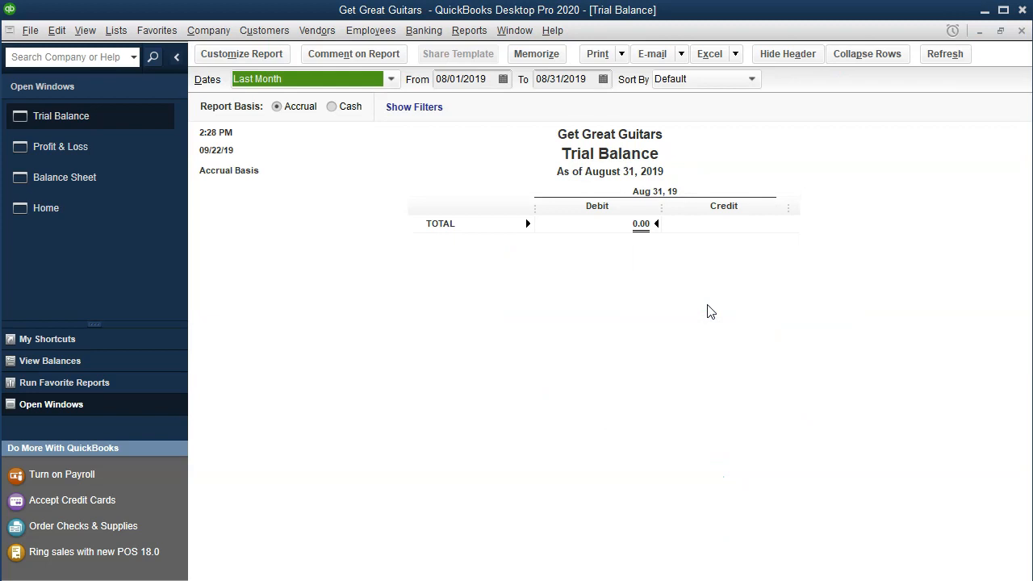
{"action": "key", "text": "Tab"}
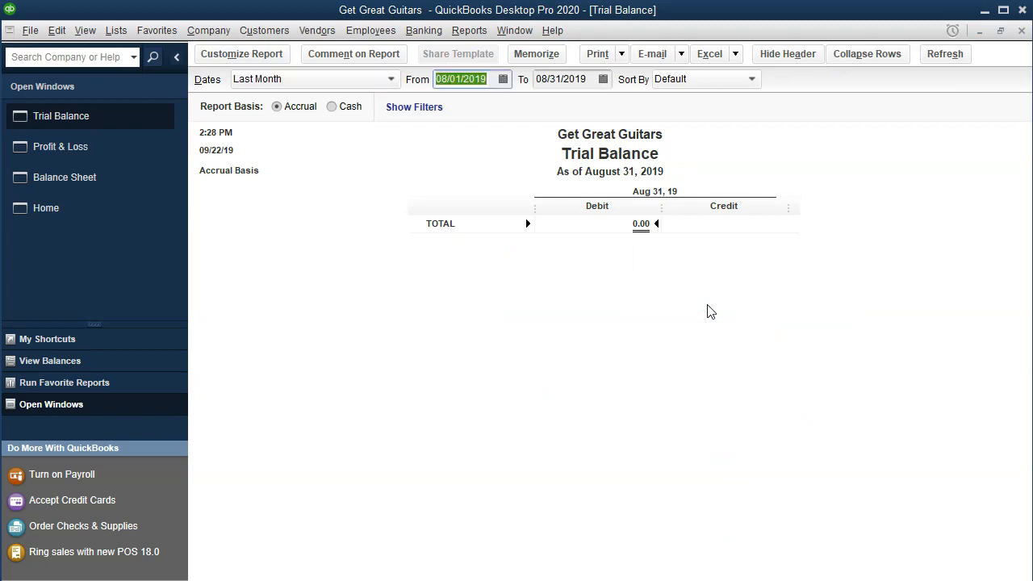
{"action": "type", "text": "01"}
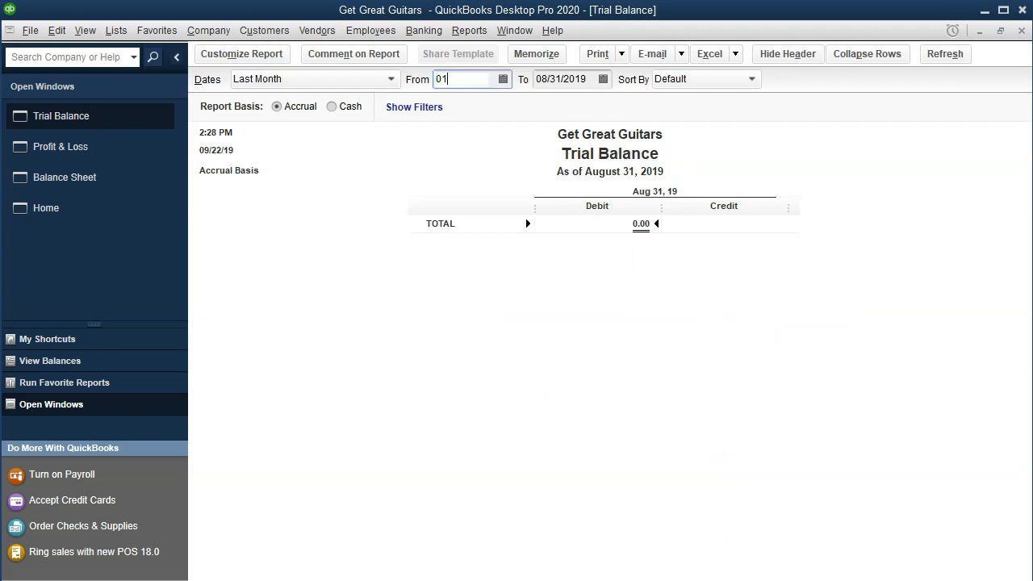
{"action": "type", "text": "/01/2020"}
{"action": "key", "text": "Tab"}
{"action": "type", "text": "12/31/20"}
{"action": "key", "text": "Tab"}
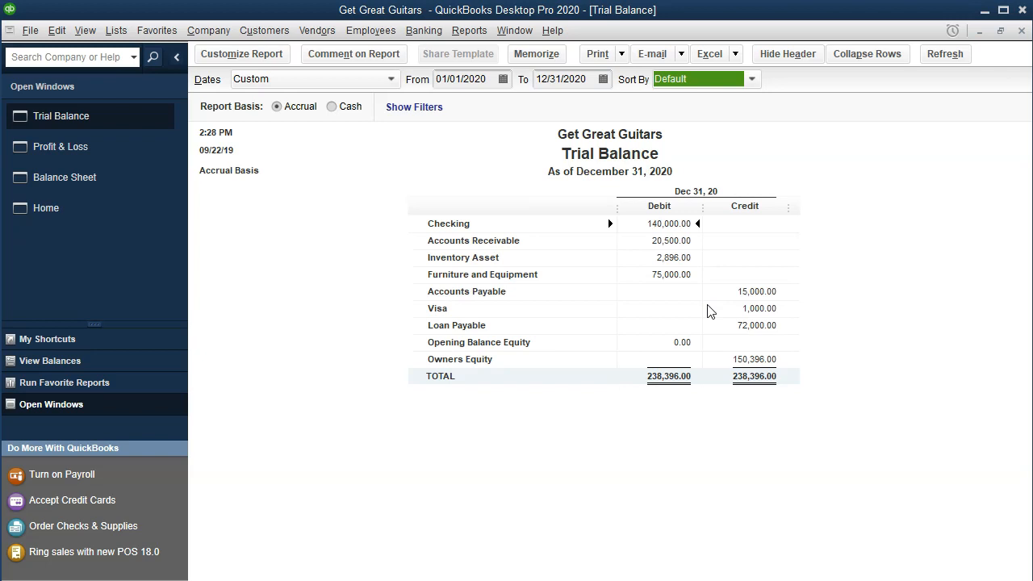
{"action": "left_click", "coordinate": [667, 224]}
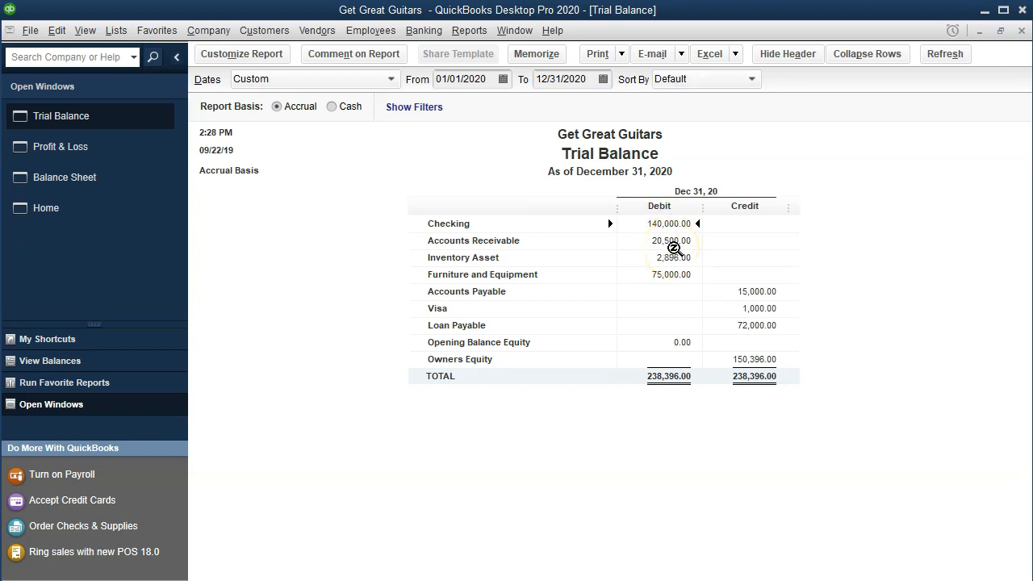
{"action": "left_click", "coordinate": [672, 226]}
{"action": "left_click", "coordinate": [670, 241]}
{"action": "left_click", "coordinate": [672, 258]}
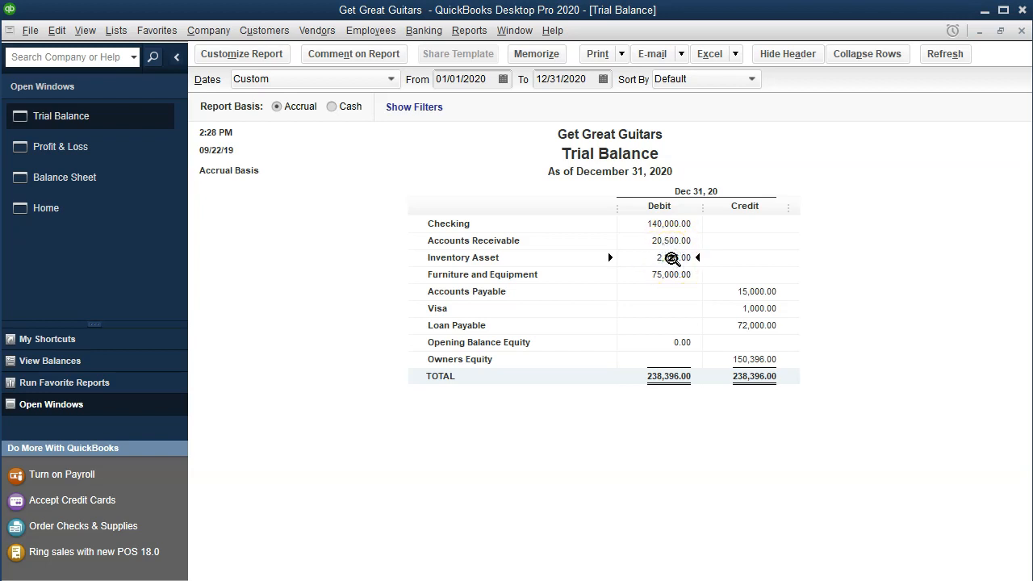
Return to the home page and open the register for the Checking account.
{"action": "left_click", "coordinate": [118, 209]}
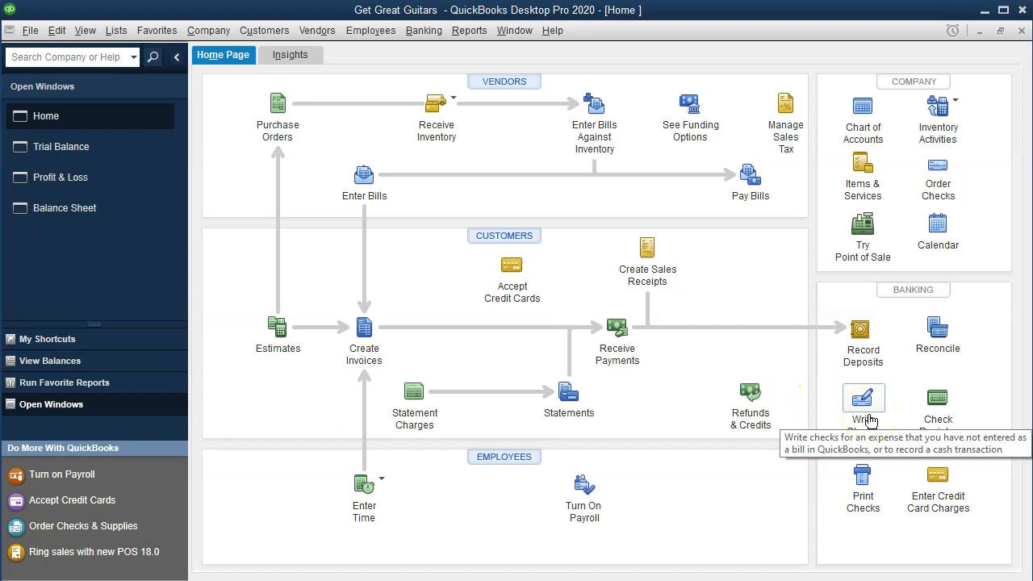
{"action": "left_click", "coordinate": [423, 30]}
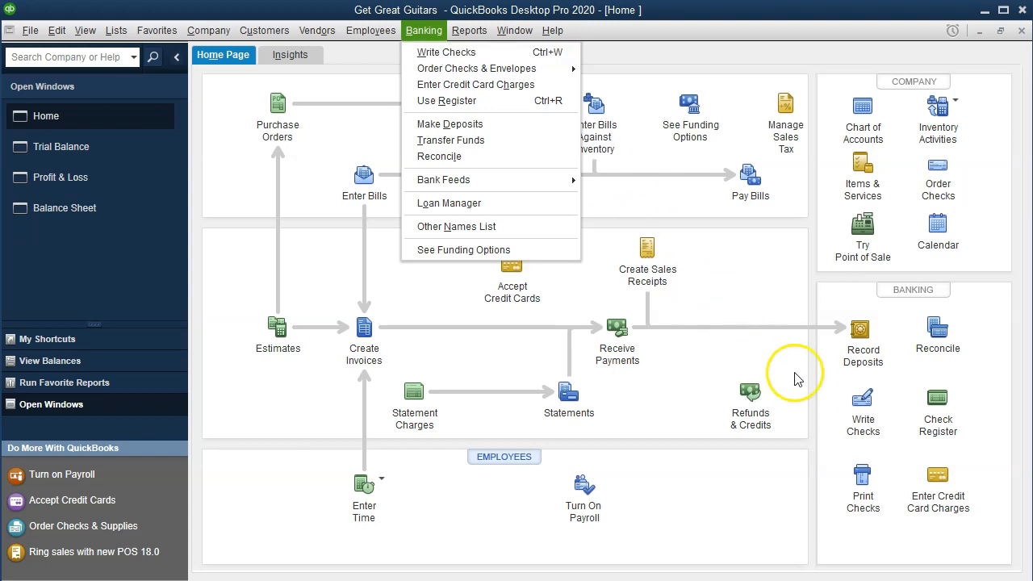
{"action": "left_click", "coordinate": [774, 485]}
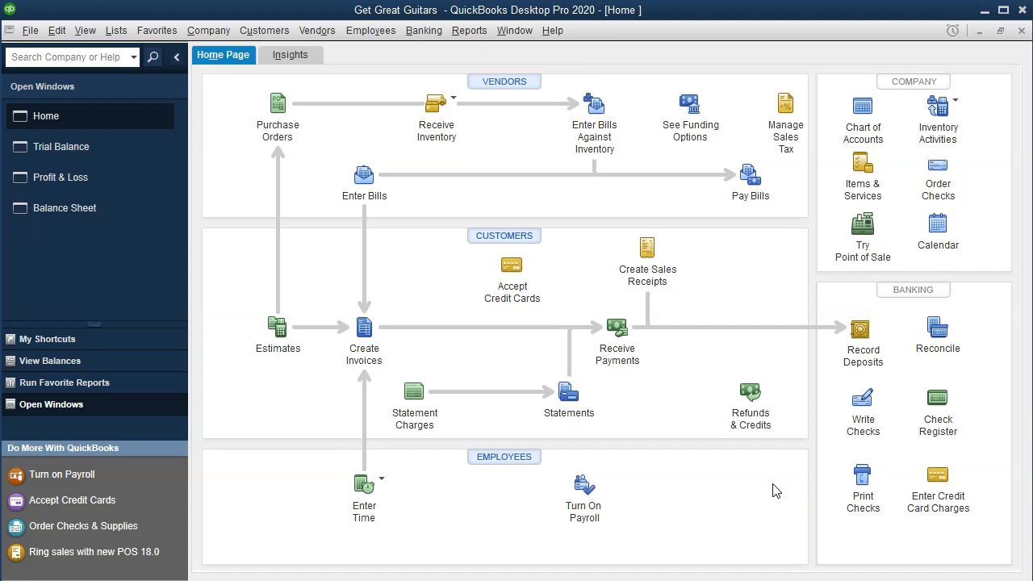
{"action": "left_click", "coordinate": [780, 497]}
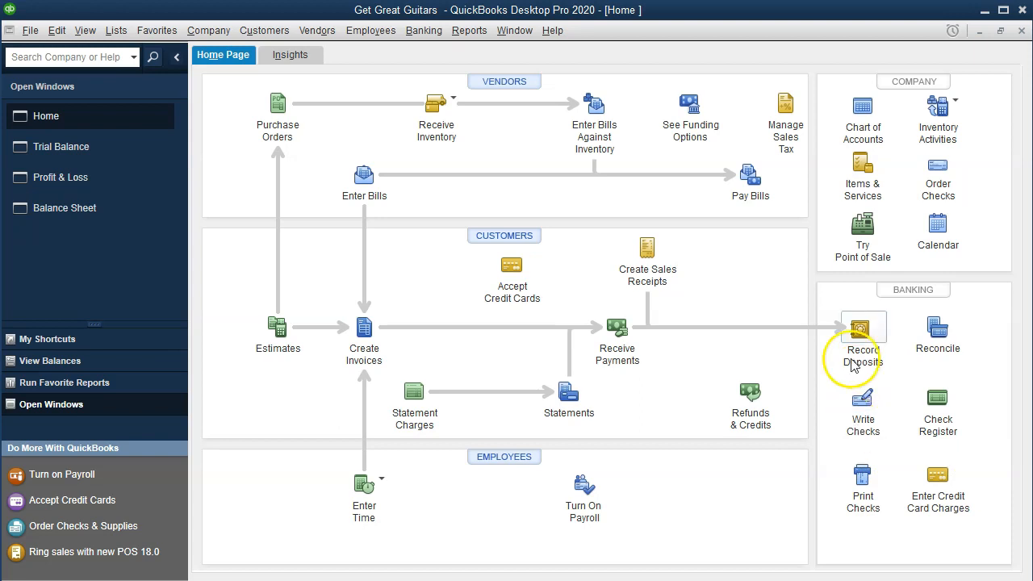
{"action": "left_click", "coordinate": [425, 37]}
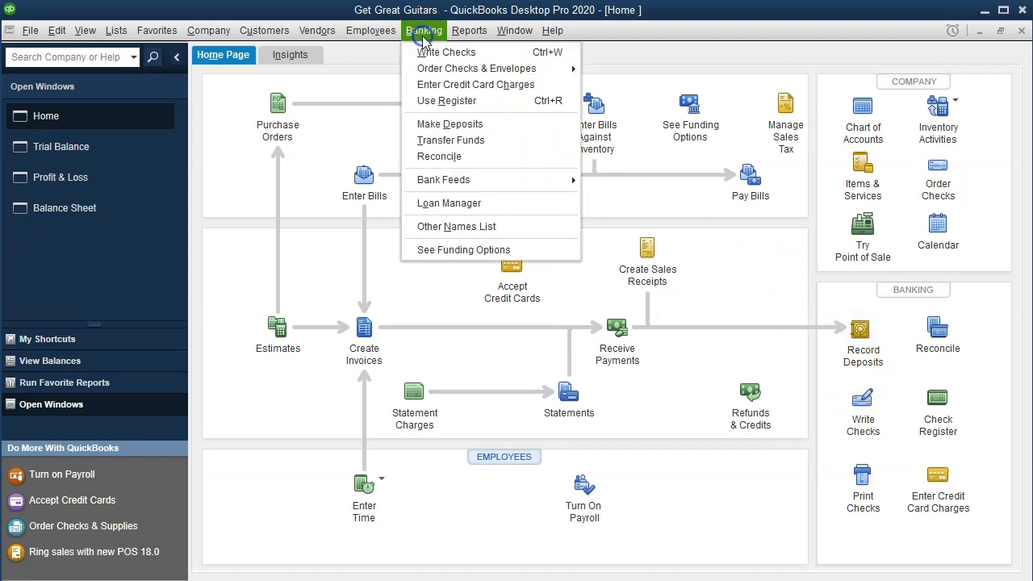
{"action": "left_click", "coordinate": [446, 100]}
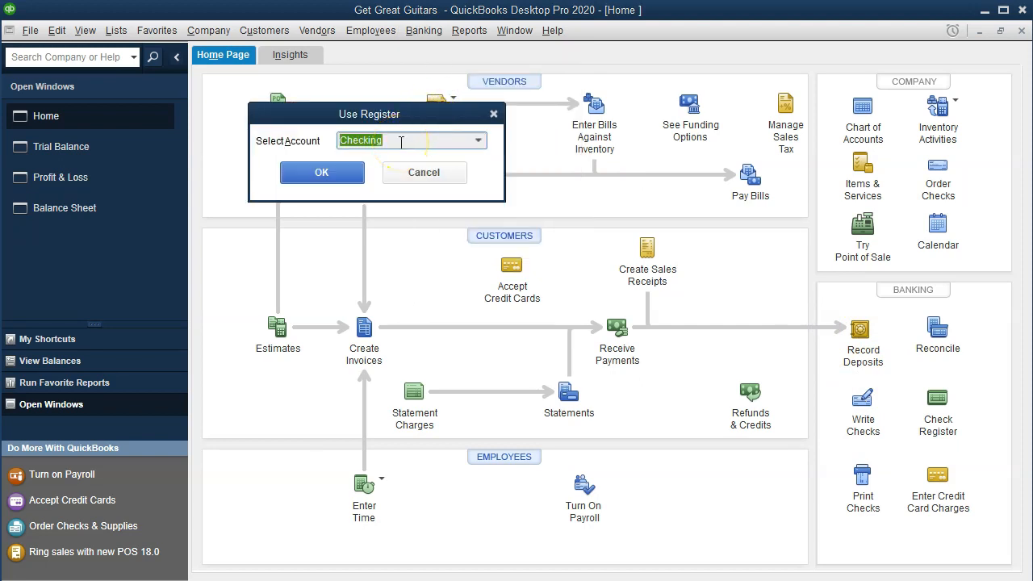
{"action": "left_click", "coordinate": [479, 141]}
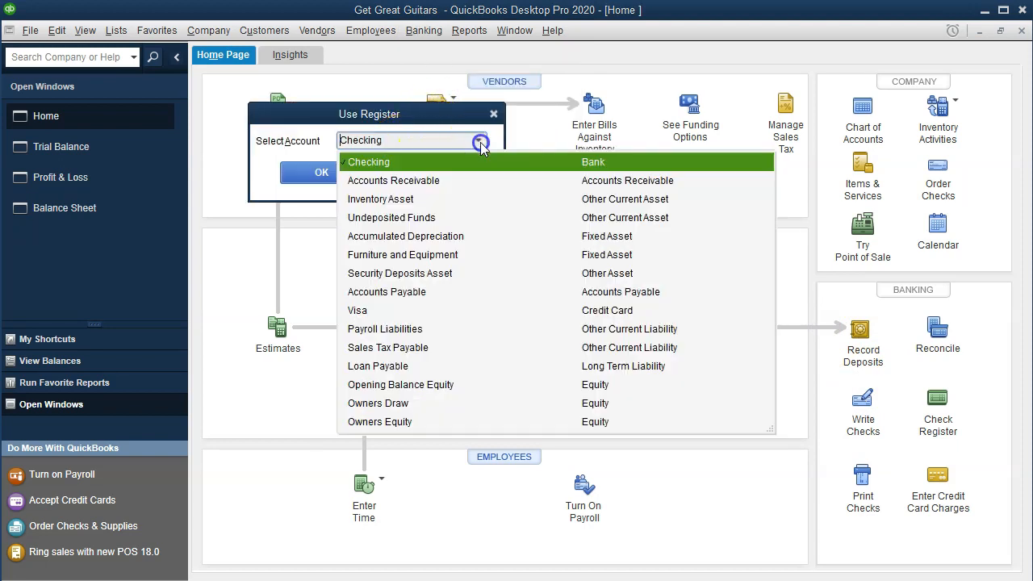
{"action": "left_click", "coordinate": [481, 142]}
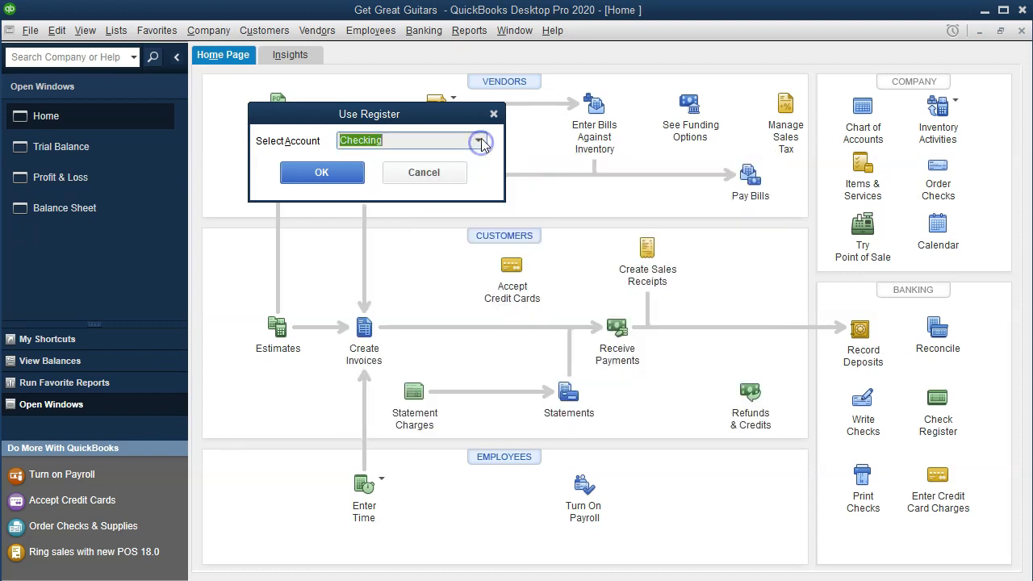
{"action": "left_click", "coordinate": [343, 178]}
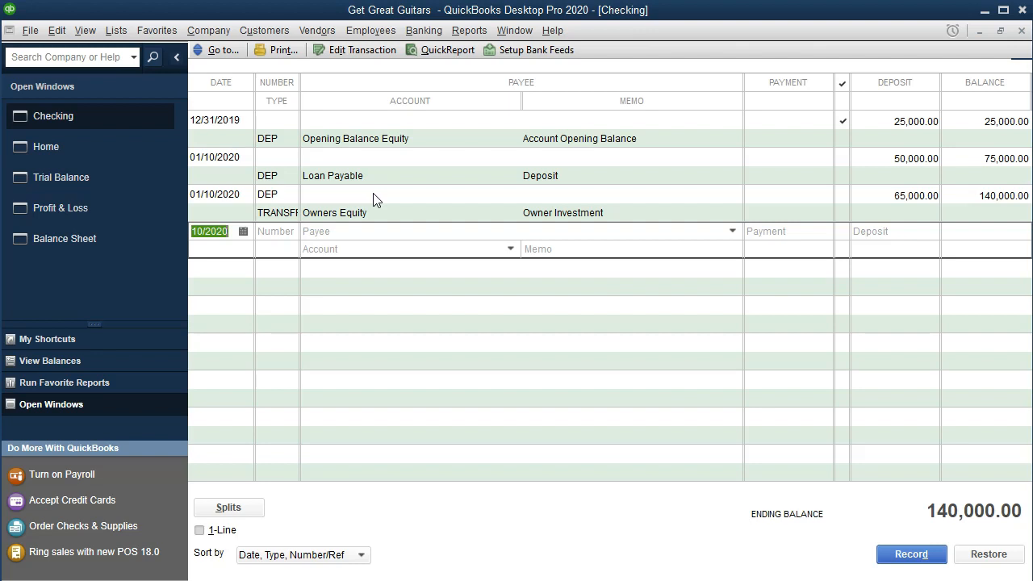
Date the new Checking register entry 01/04/20 and give it check number 1001.
{"action": "type", "text": "010420"}
{"action": "key", "text": "Tab"}
{"action": "type", "text": "1001"}
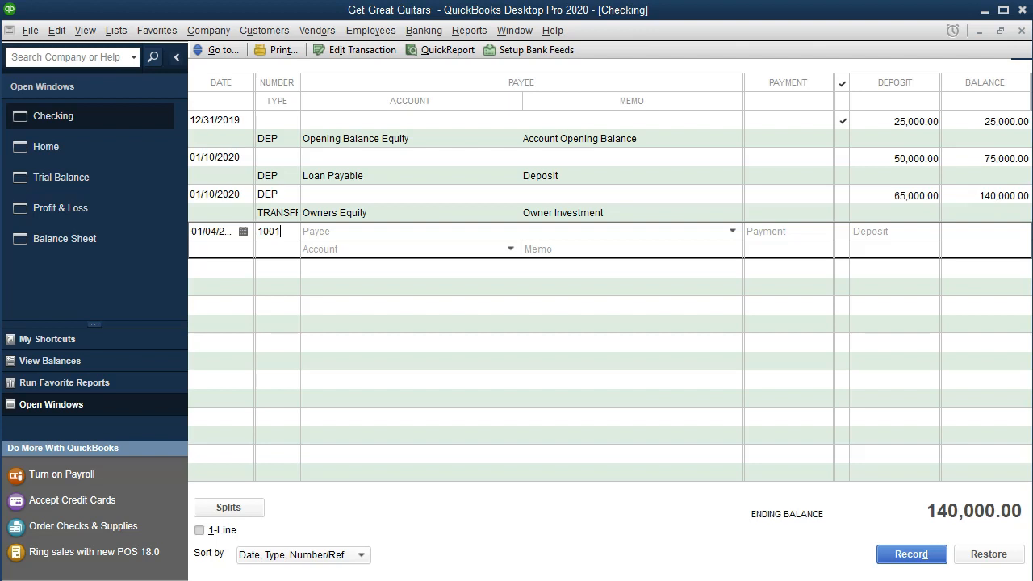
Enter Vanguard as the payee and quick-add it to the name list with the name type Other.
{"action": "key", "text": "Tab"}
{"action": "type", "text": "Vanguard"}
{"action": "key", "text": "Tab"}
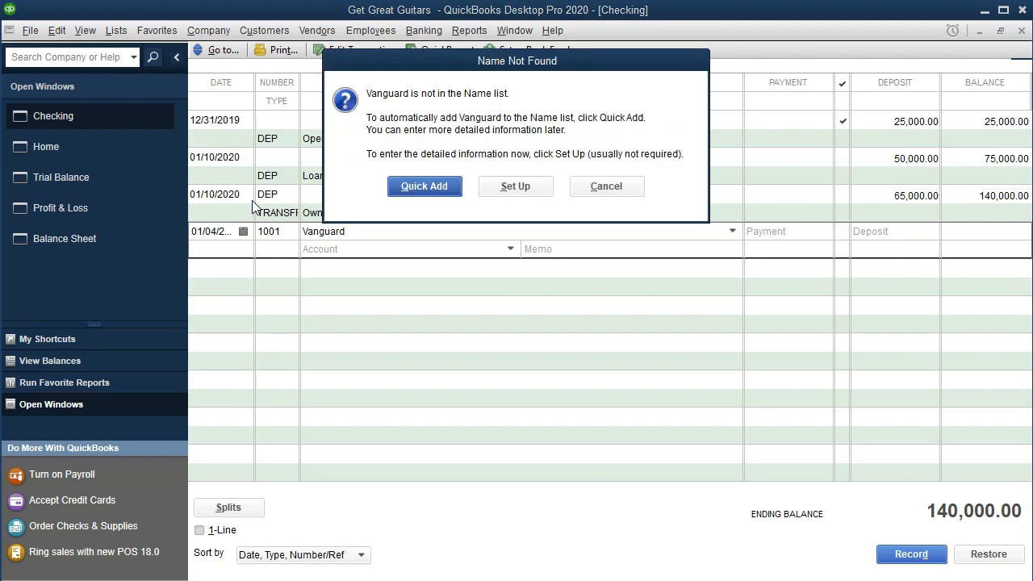
{"action": "key", "text": "Return"}
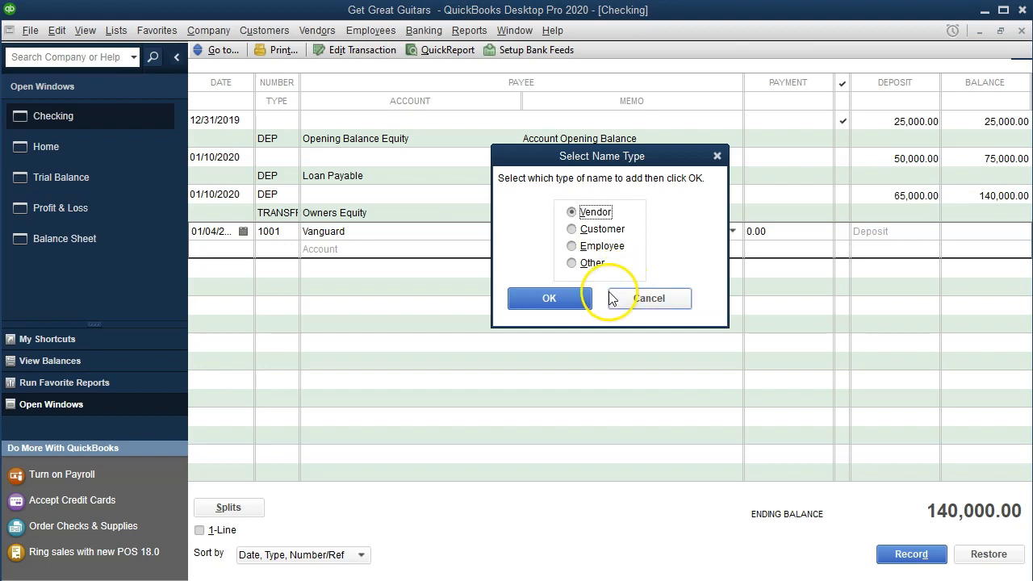
{"action": "left_click", "coordinate": [590, 266]}
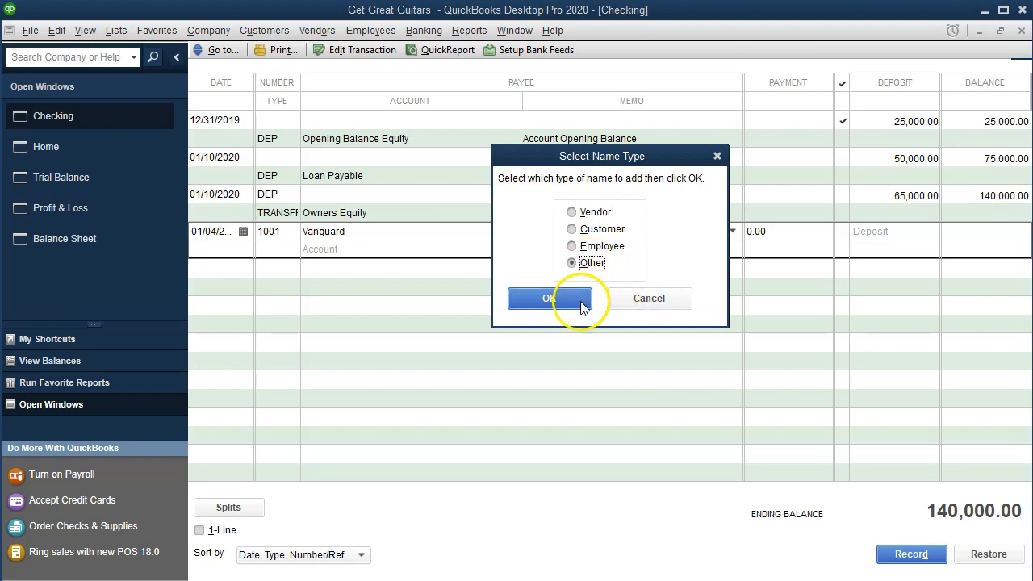
{"action": "left_click", "coordinate": [581, 298]}
{"action": "key", "text": "Tab"}
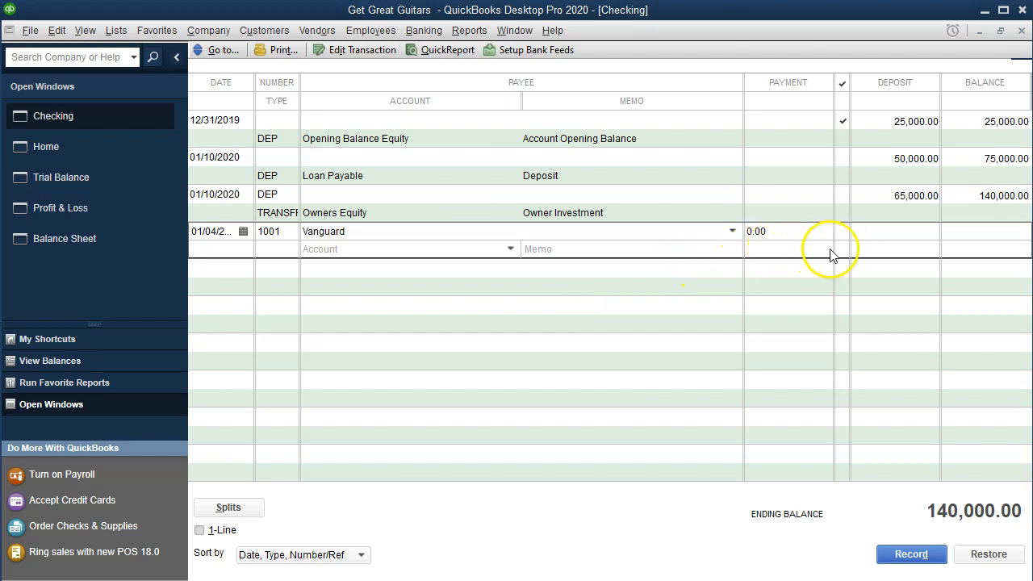
Set the payment amount of the Vanguard check to 12,000.
{"action": "left_click", "coordinate": [796, 231]}
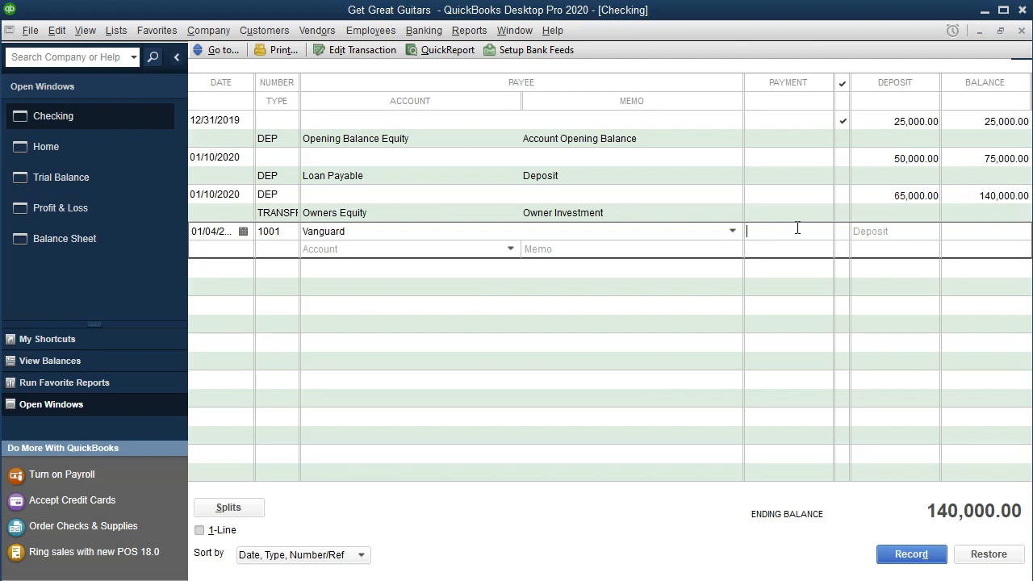
{"action": "type", "text": "12000"}
{"action": "key", "text": "Tab"}
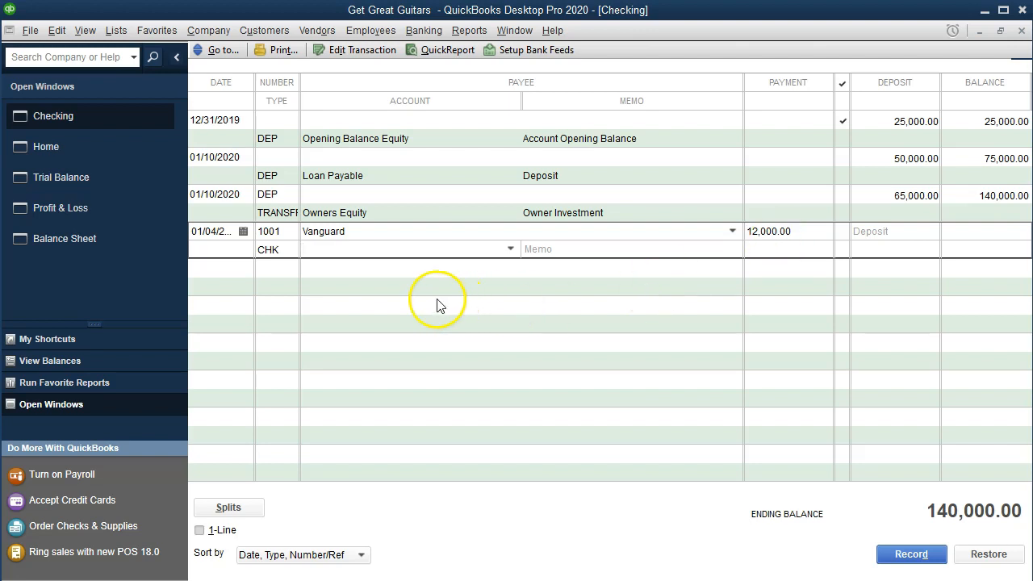
Look through the account list for an account that suits the Vanguard check.
{"action": "left_click", "coordinate": [510, 249]}
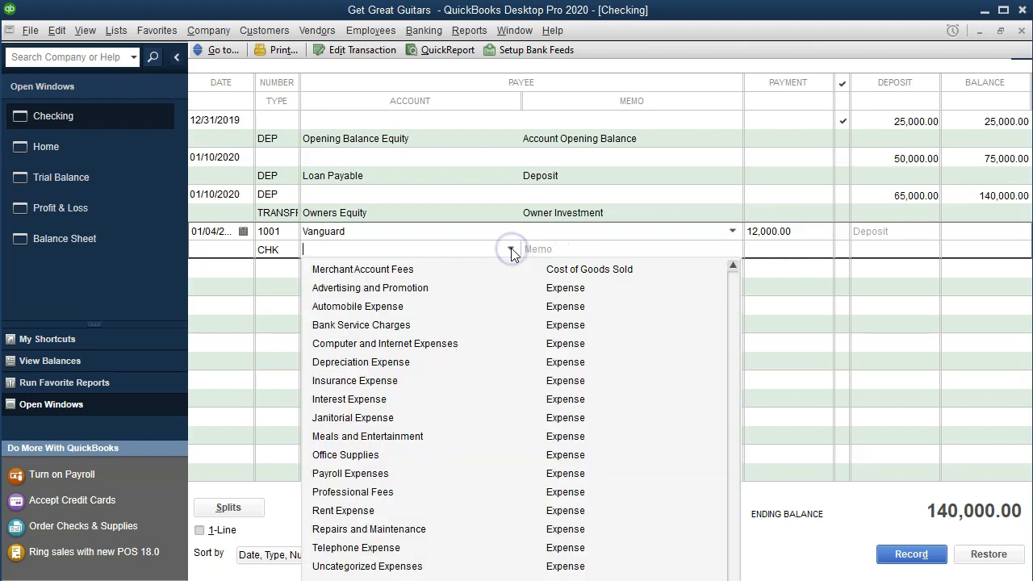
{"action": "scroll", "coordinate": [484, 424], "scroll_direction": "up", "scroll_amount": 6}
{"action": "scroll", "coordinate": [484, 424], "scroll_direction": "down", "scroll_amount": 4}
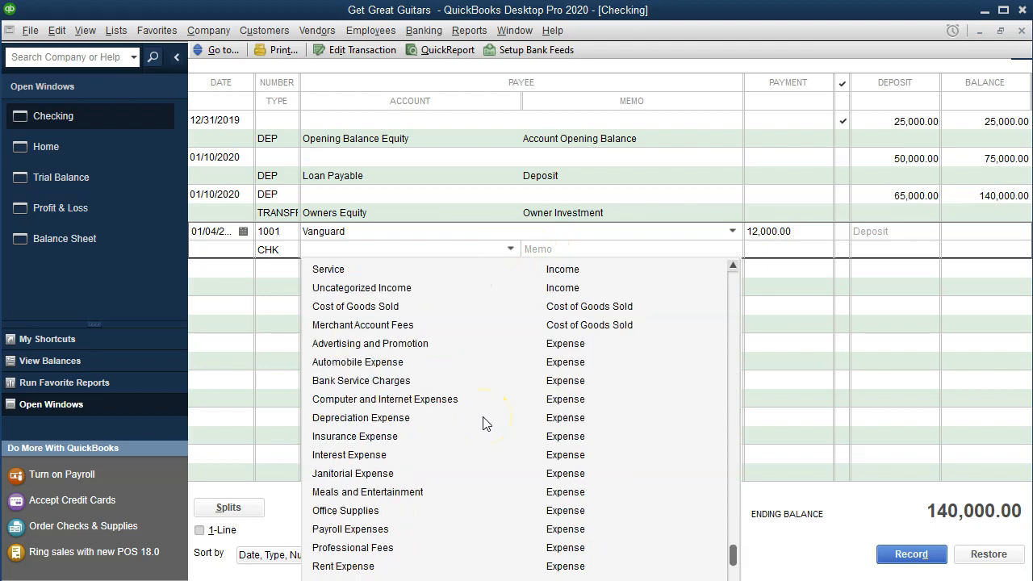
{"action": "scroll", "coordinate": [484, 424], "scroll_direction": "down", "scroll_amount": 1}
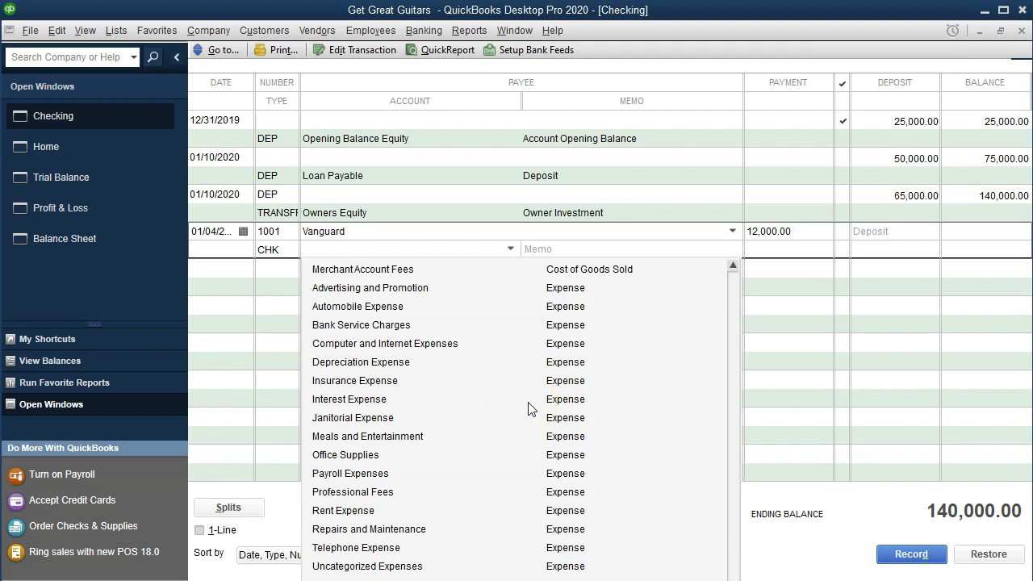
{"action": "left_click", "coordinate": [554, 405]}
{"action": "scroll", "coordinate": [553, 405], "scroll_direction": "up", "scroll_amount": 6}
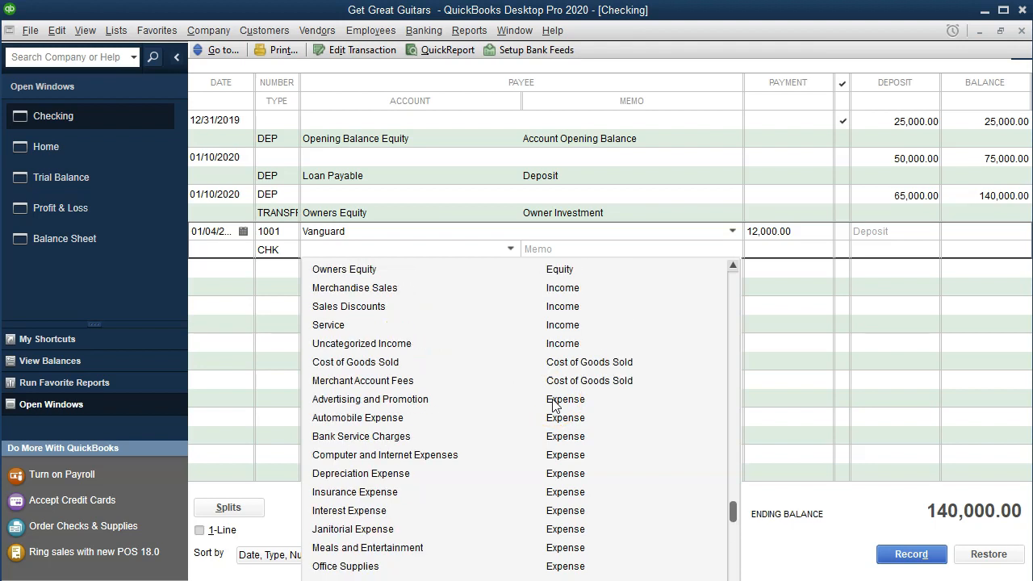
{"action": "scroll", "coordinate": [554, 405], "scroll_direction": "up", "scroll_amount": 2}
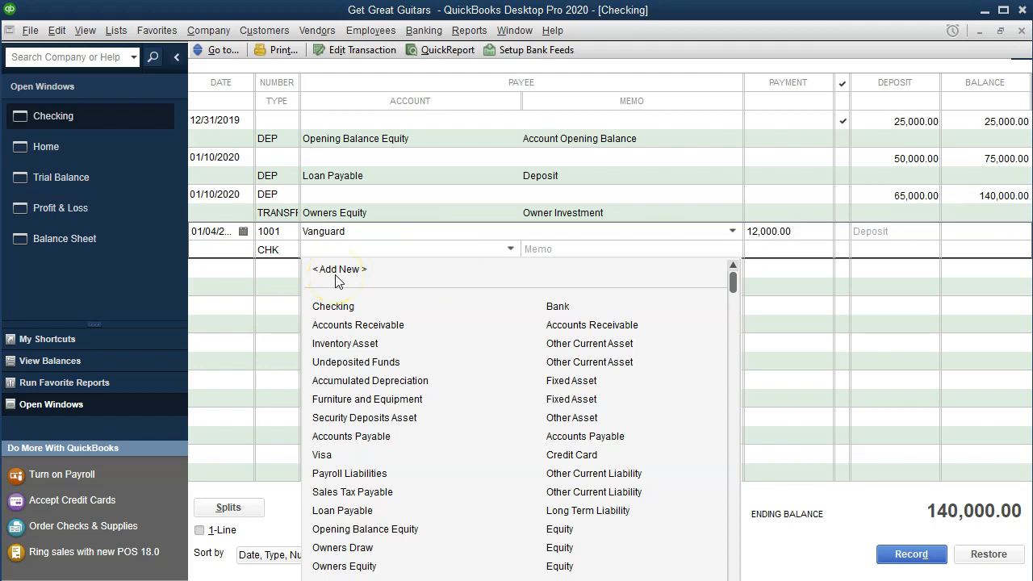
Enter Short-Term Investments as the account of the Vanguard check.
{"action": "left_click", "coordinate": [336, 246]}
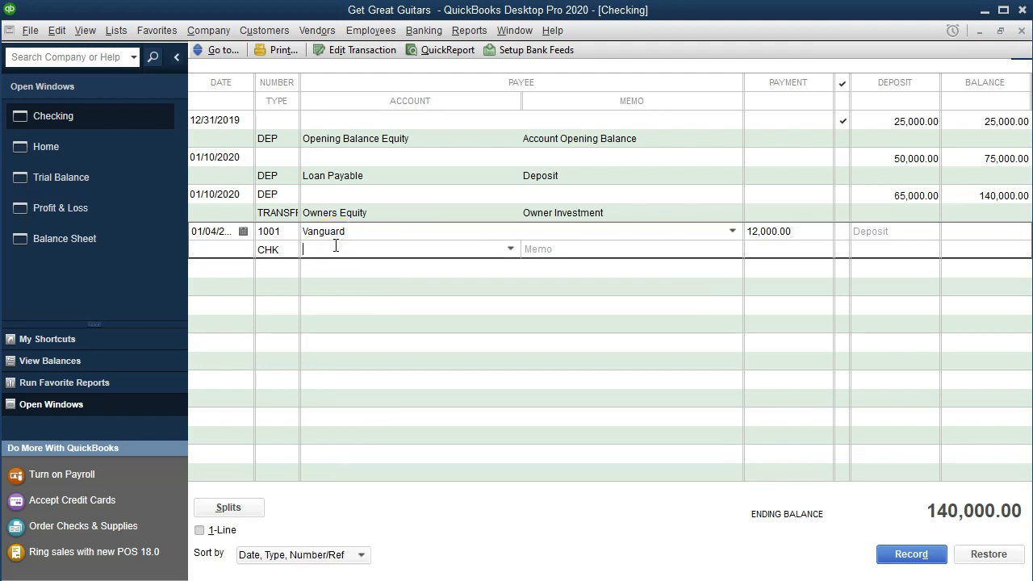
{"action": "type", "text": "S"}
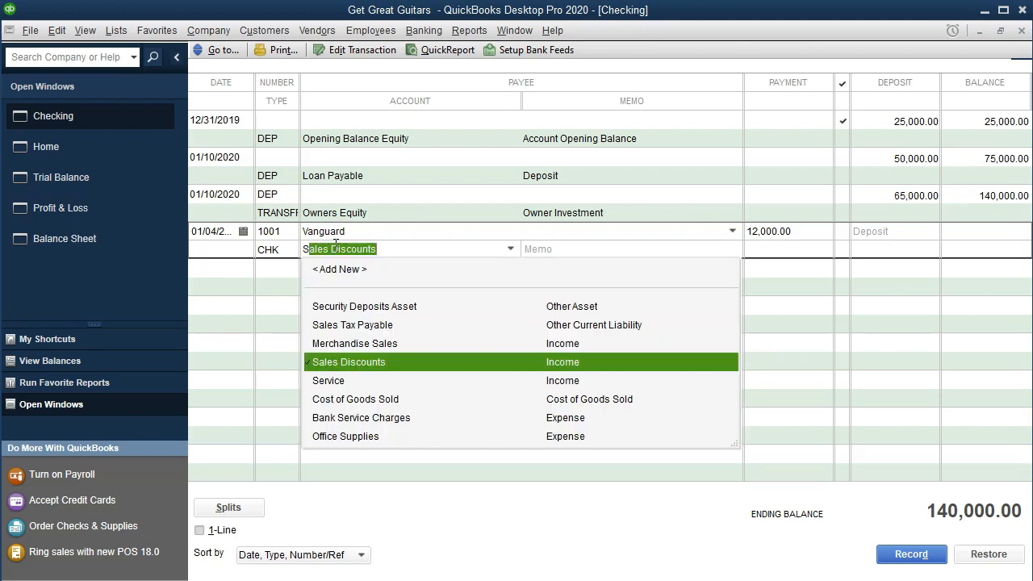
{"action": "type", "text": "hort"}
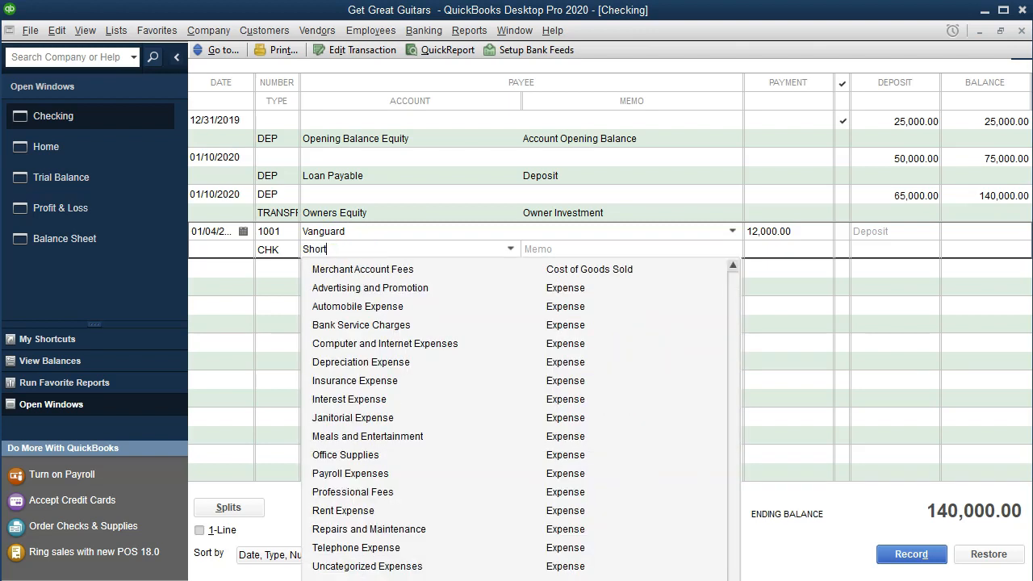
{"action": "type", "text": "-Term"}
{"action": "type", "text": "Investments"}
{"action": "left_click", "coordinate": [449, 257]}
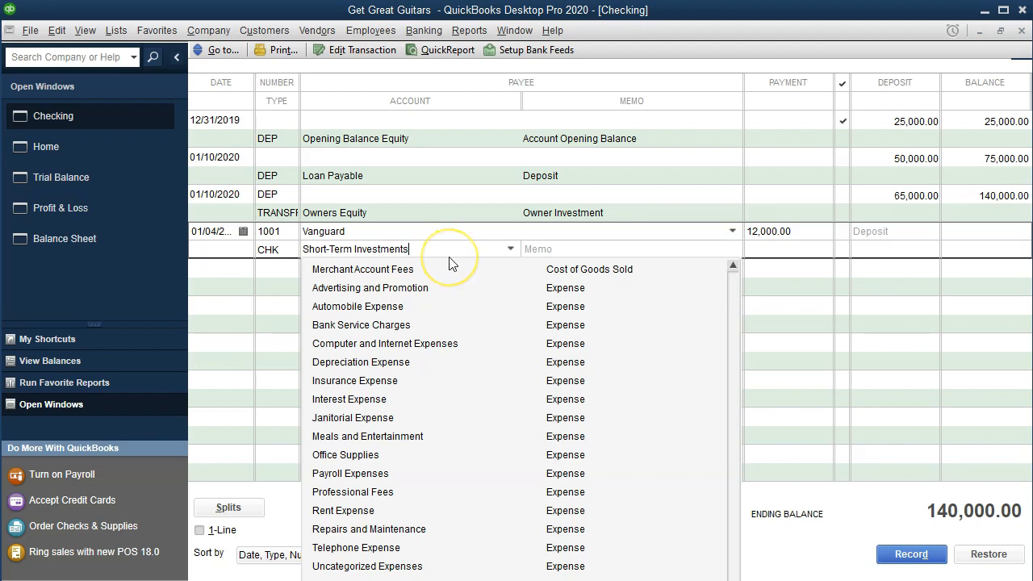
{"action": "key", "text": "Tab"}
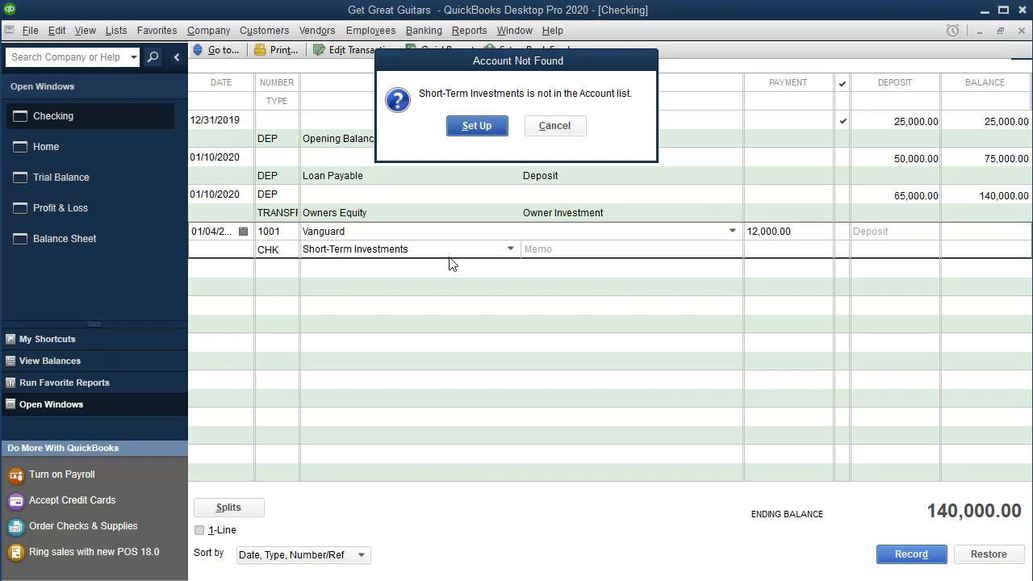
Set up Short-Term Investments as a new account of type Other Current Asset and save it.
{"action": "left_click", "coordinate": [474, 126]}
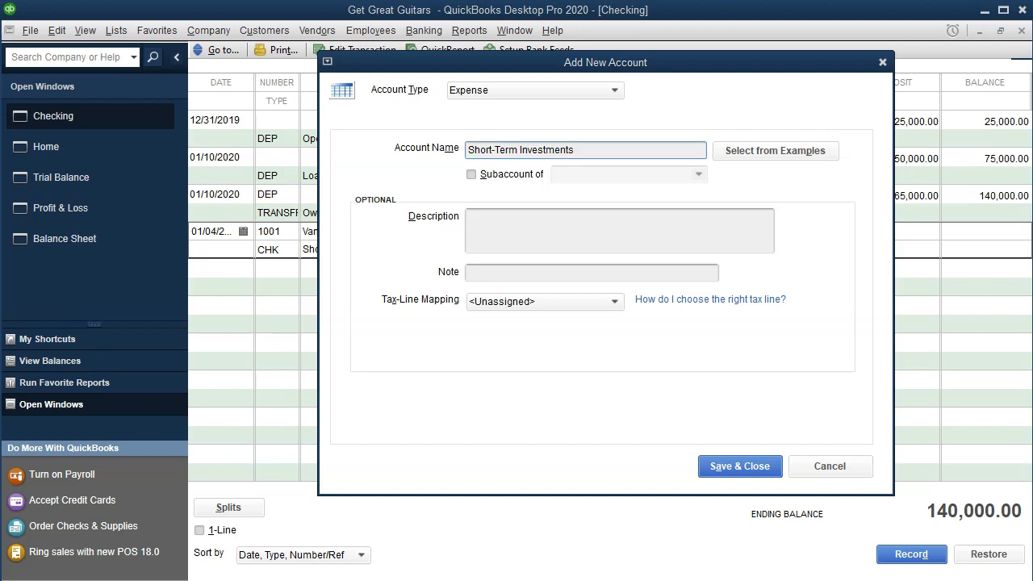
{"action": "left_click", "coordinate": [616, 95]}
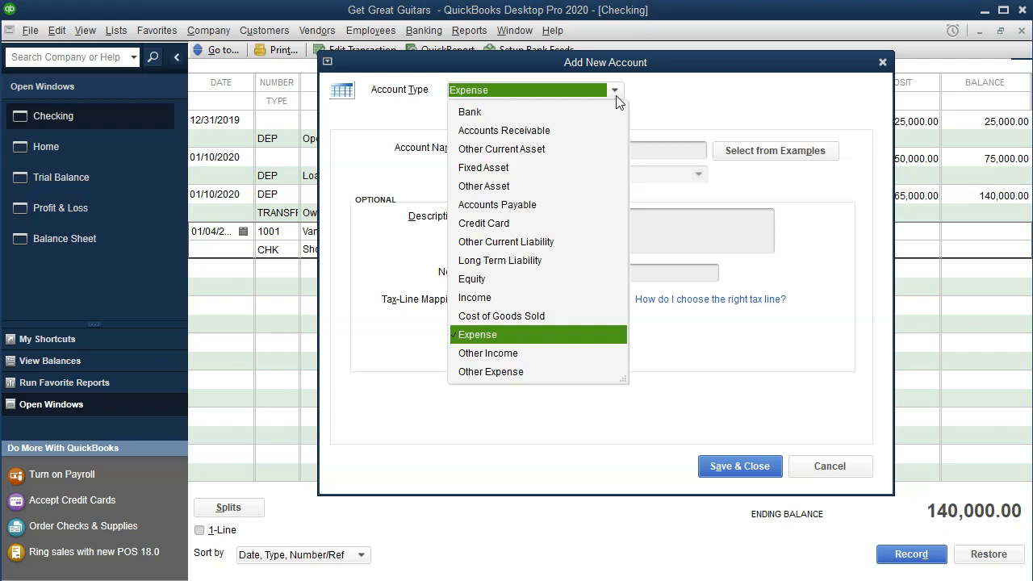
{"action": "left_click", "coordinate": [522, 152]}
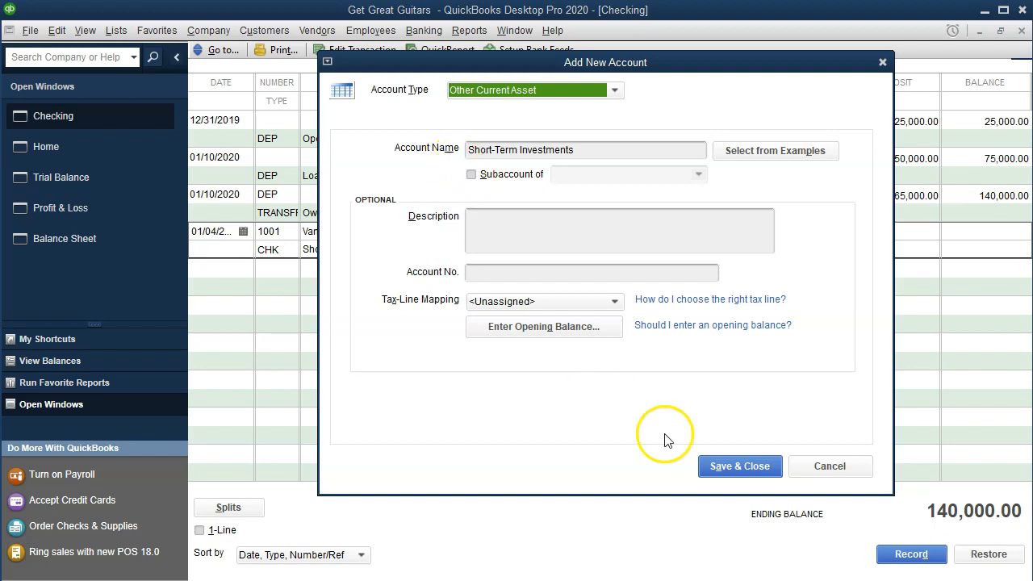
{"action": "left_click", "coordinate": [724, 470]}
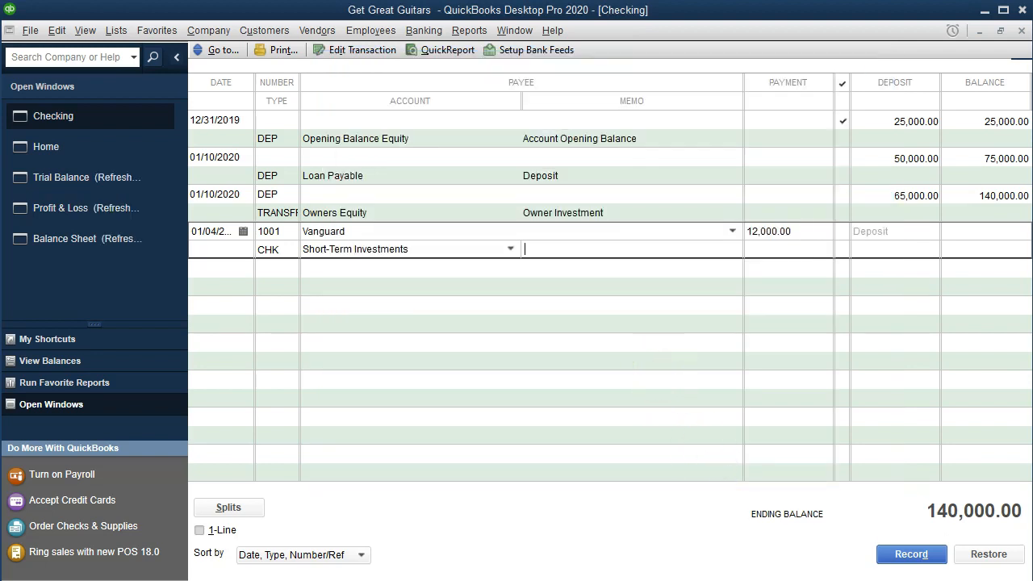
Add the memo Investment in Stock to the Vanguard check and record the entry.
{"action": "type", "text": "Investment in Stock"}
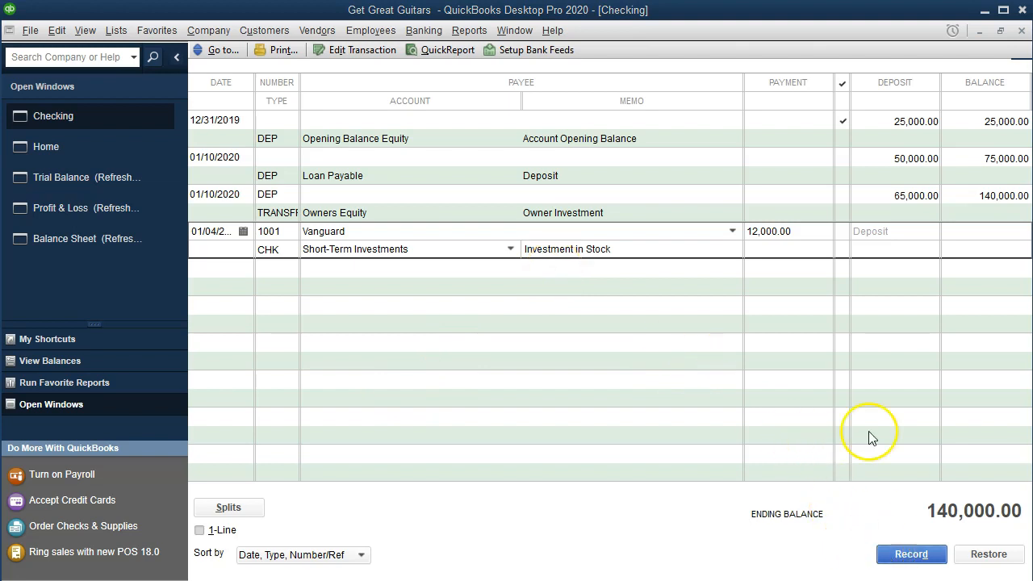
{"action": "left_click", "coordinate": [790, 252]}
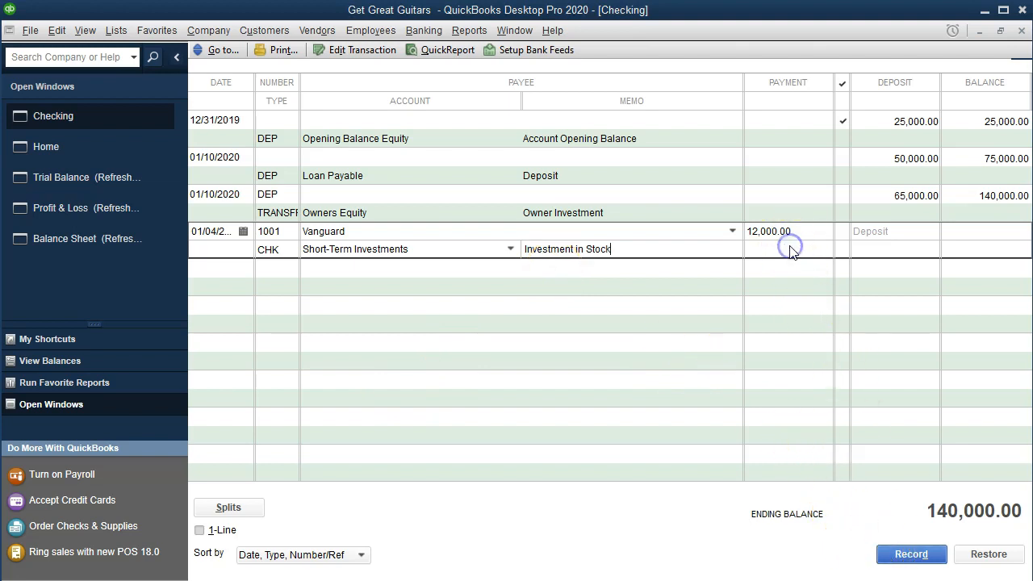
{"action": "key", "text": "Return"}
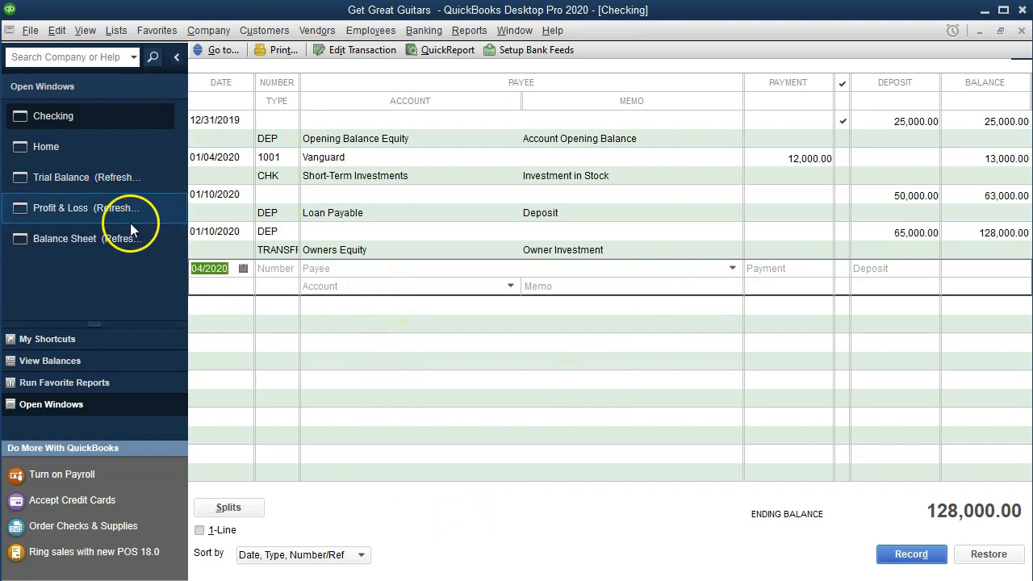
Refresh the Balance Sheet and list the transactions behind its Checking balance from 01/01/2020.
{"action": "left_click", "coordinate": [106, 238]}
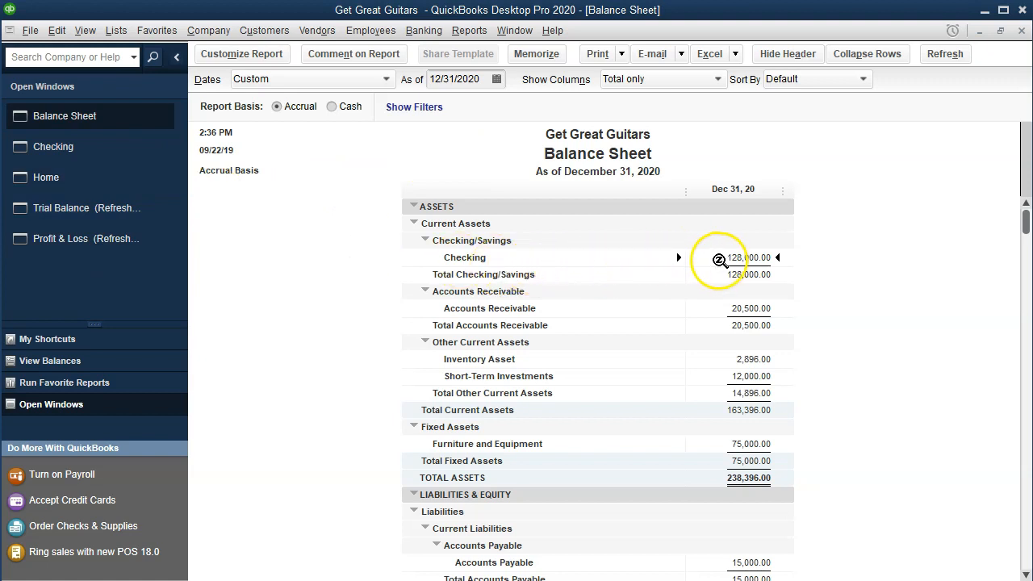
{"action": "double_click", "coordinate": [758, 257]}
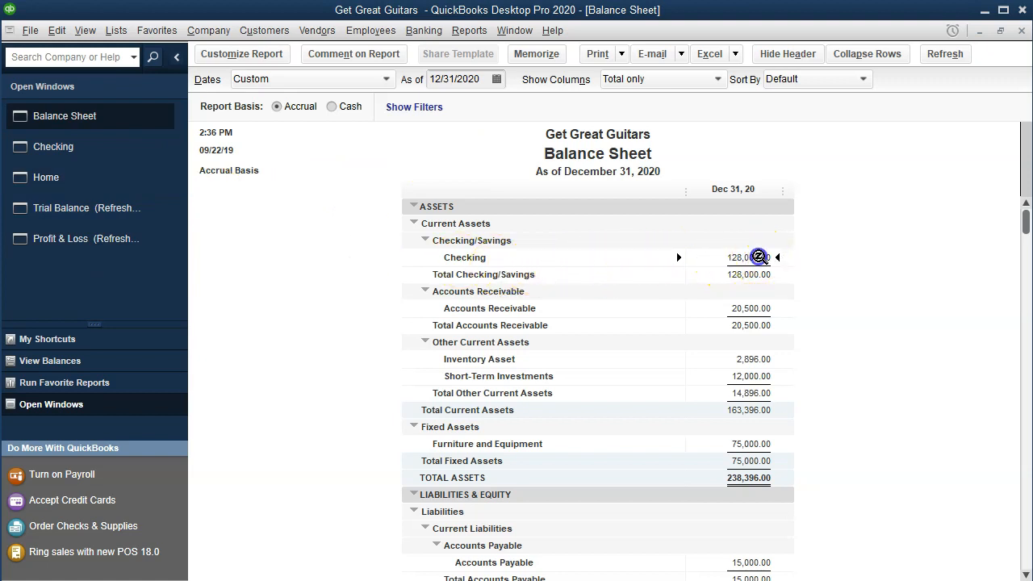
{"action": "key", "text": "Tab"}
{"action": "type", "text": "0101"}
{"action": "key", "text": "Tab"}
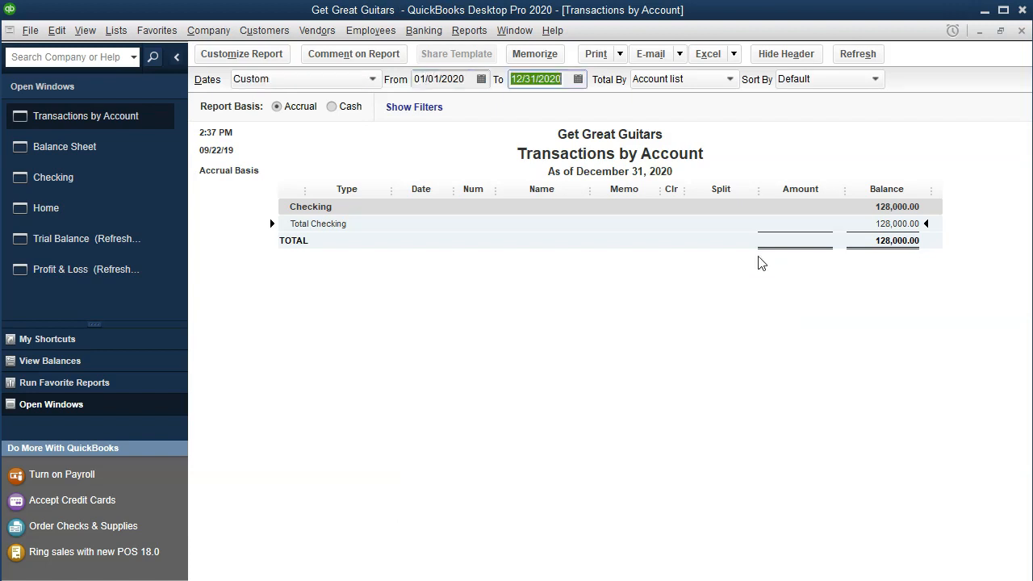
{"action": "key", "text": "Tab"}
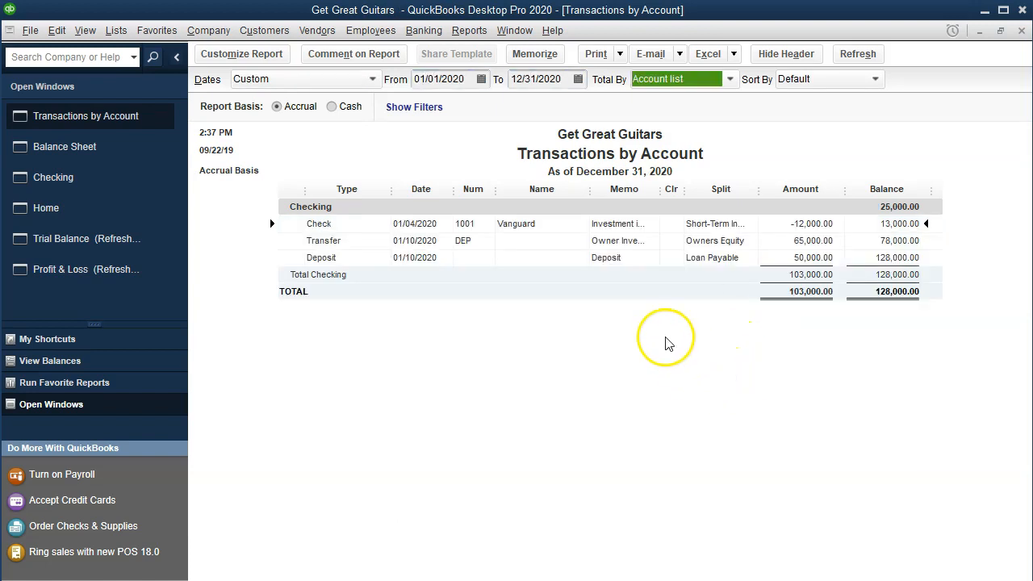
View the Vanguard check behind the Checking transaction line, and return to the Balance Sheet.
{"action": "left_click", "coordinate": [529, 224]}
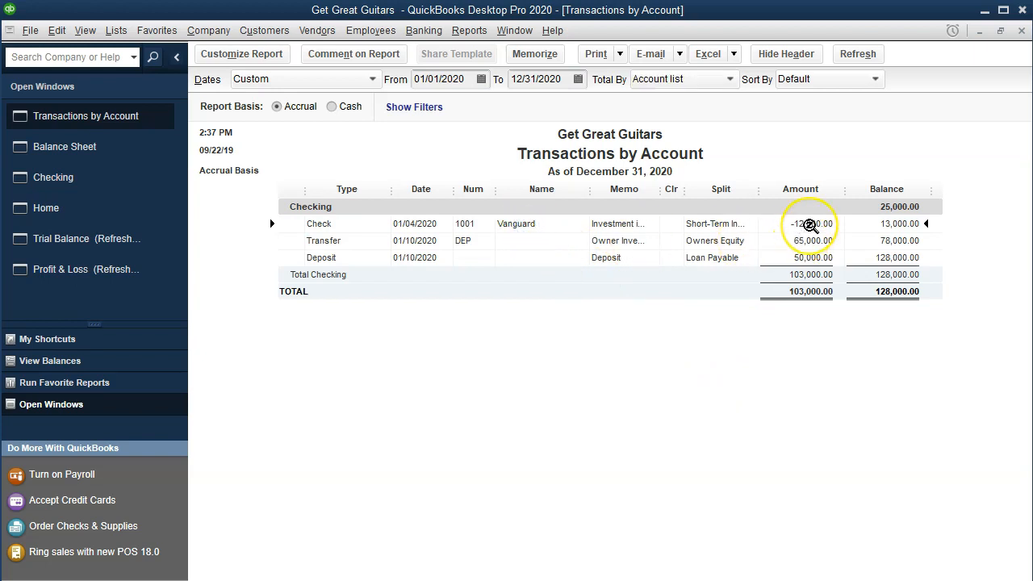
{"action": "left_click", "coordinate": [809, 225]}
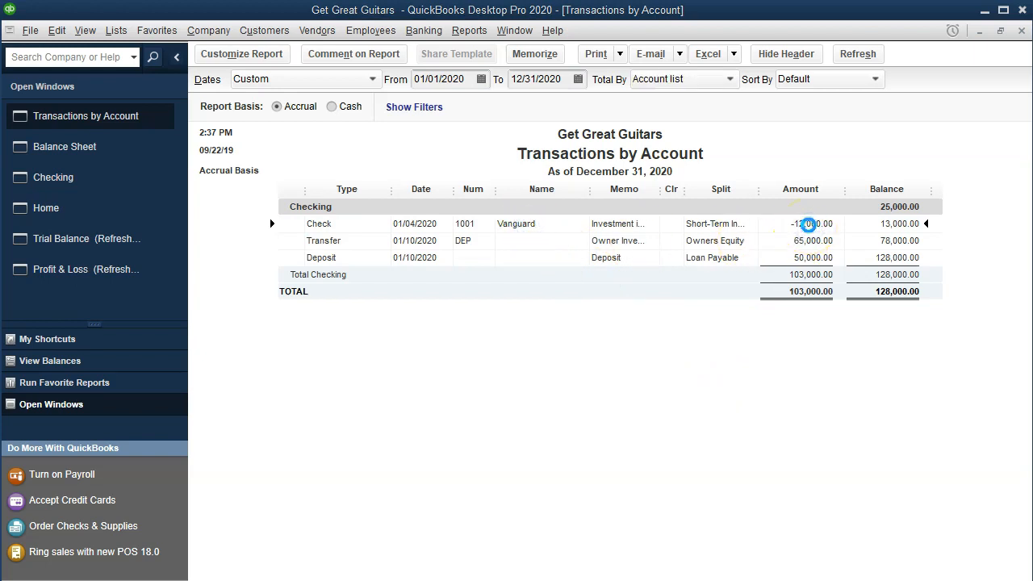
{"action": "double_click", "coordinate": [809, 224]}
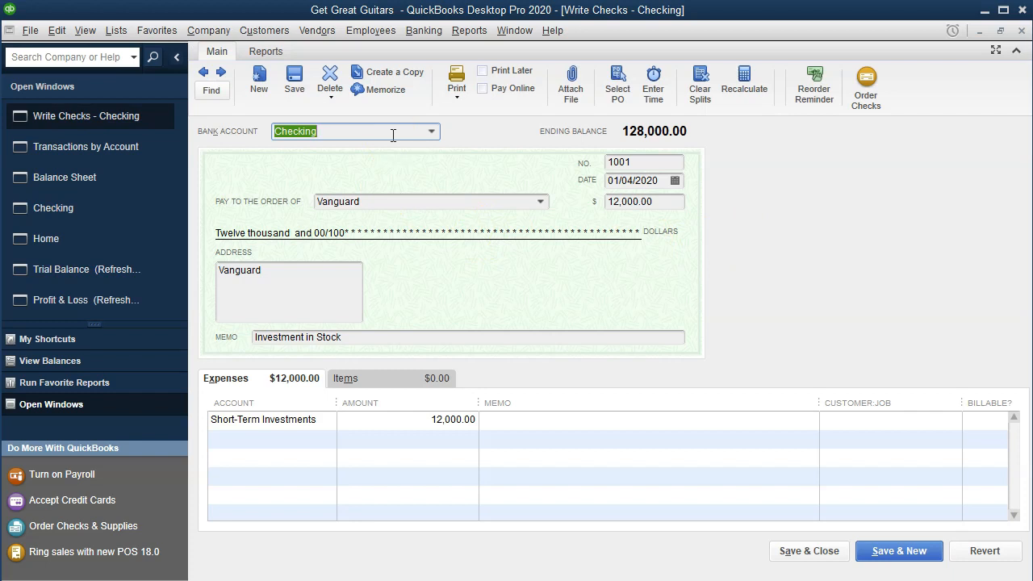
{"action": "left_click", "coordinate": [1019, 34]}
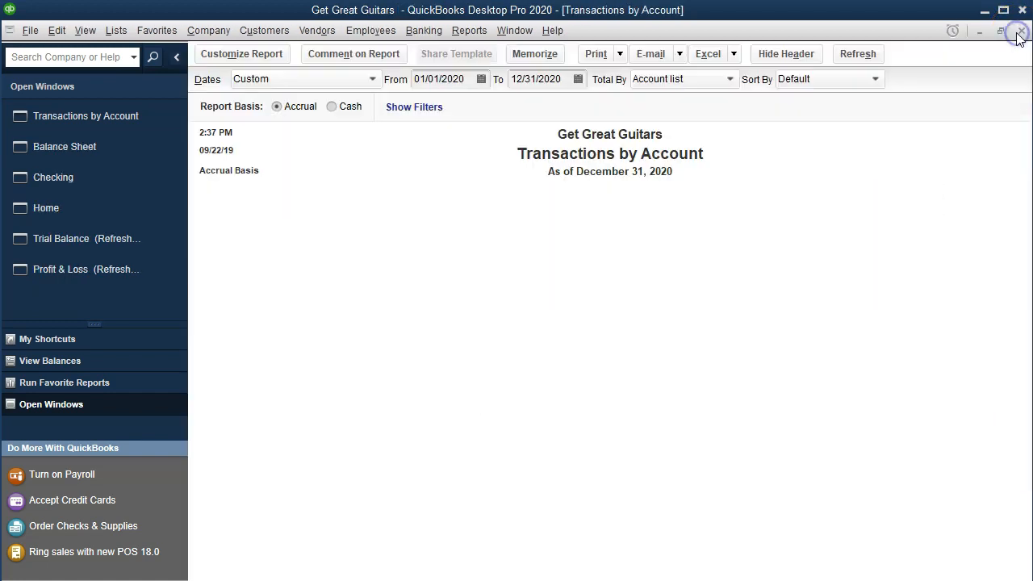
{"action": "left_click", "coordinate": [1019, 32]}
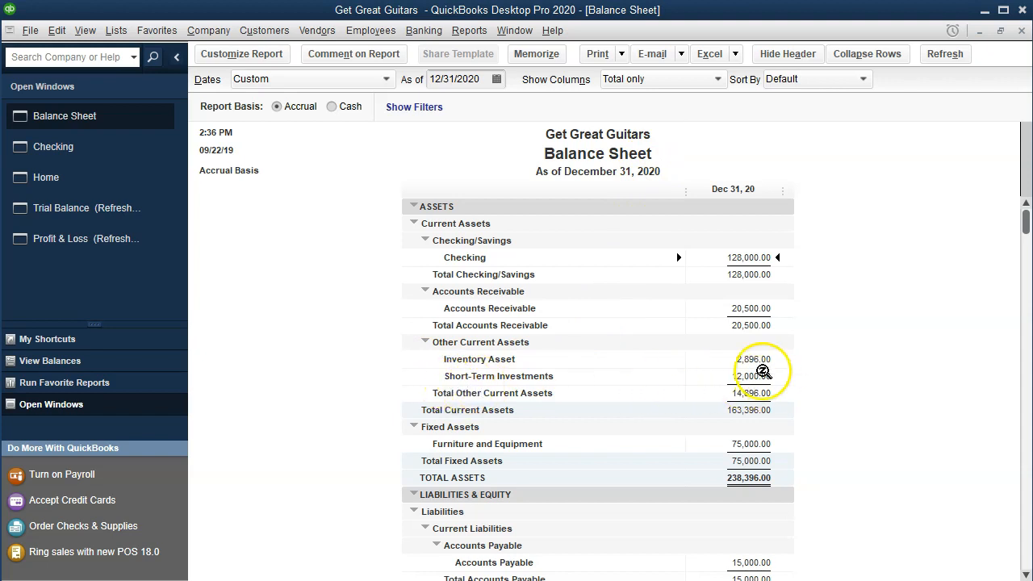
Review the transactions behind the Short-Term Investments balance from 01/01/20 and return to the Balance Sheet.
{"action": "double_click", "coordinate": [752, 375]}
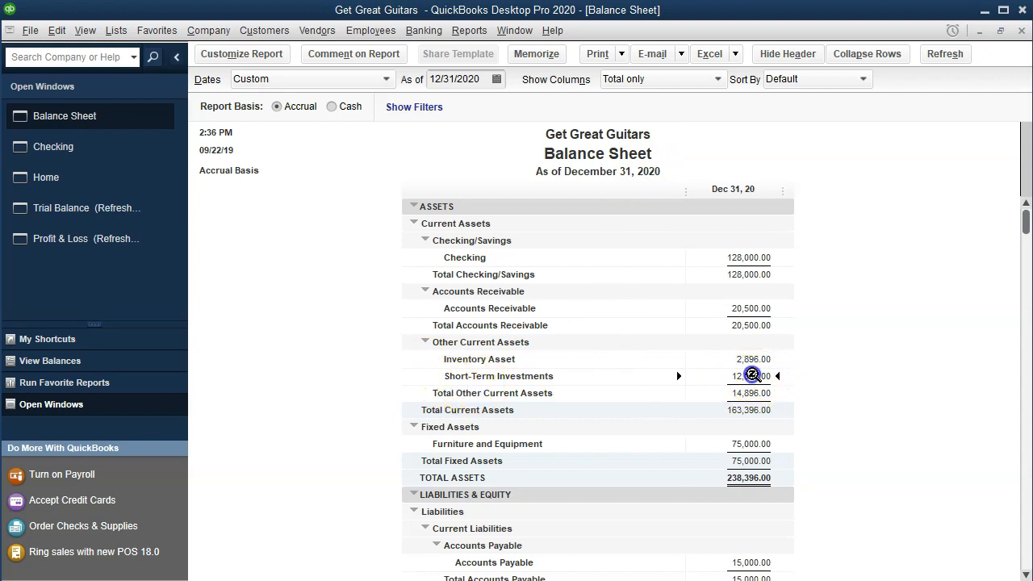
{"action": "key", "text": "Tab"}
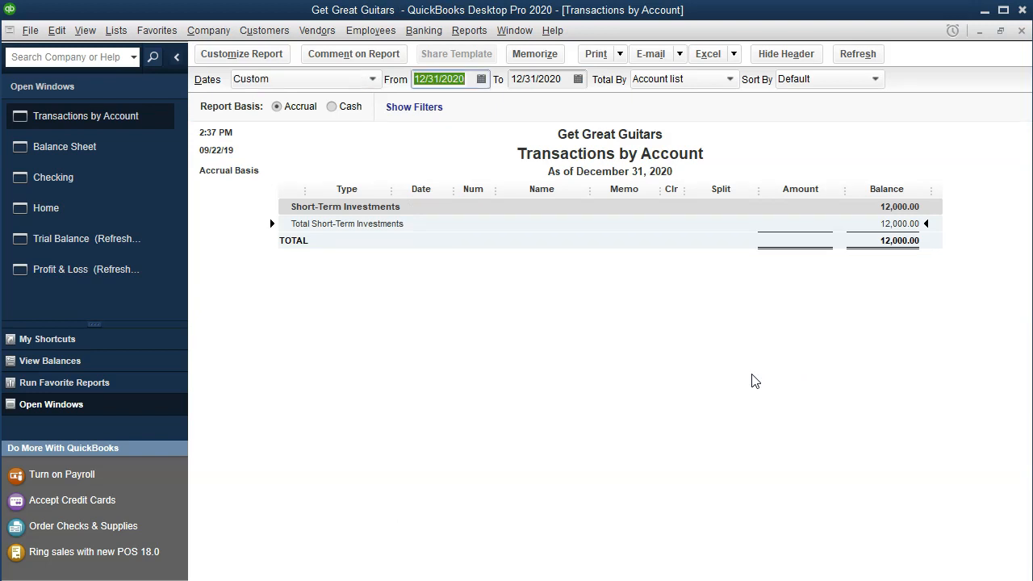
{"action": "type", "text": "010120"}
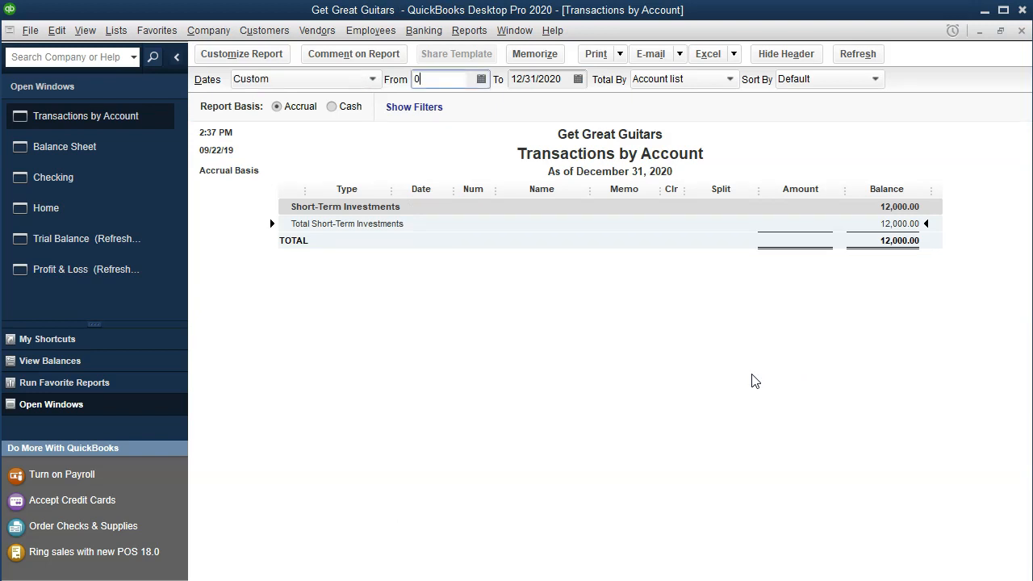
{"action": "key", "text": "Tab"}
{"action": "key", "text": "Tab"}
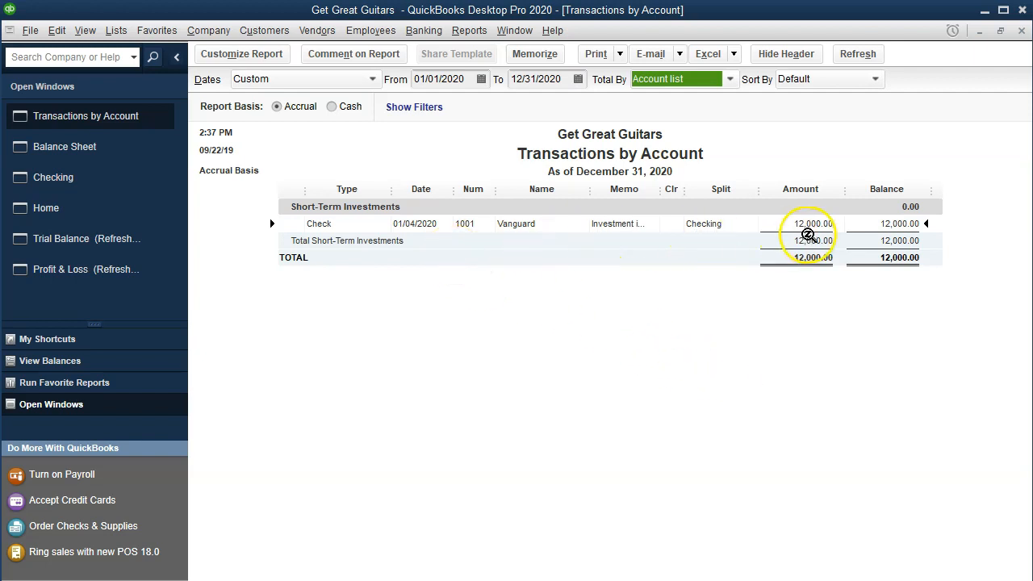
{"action": "left_click", "coordinate": [1022, 30]}
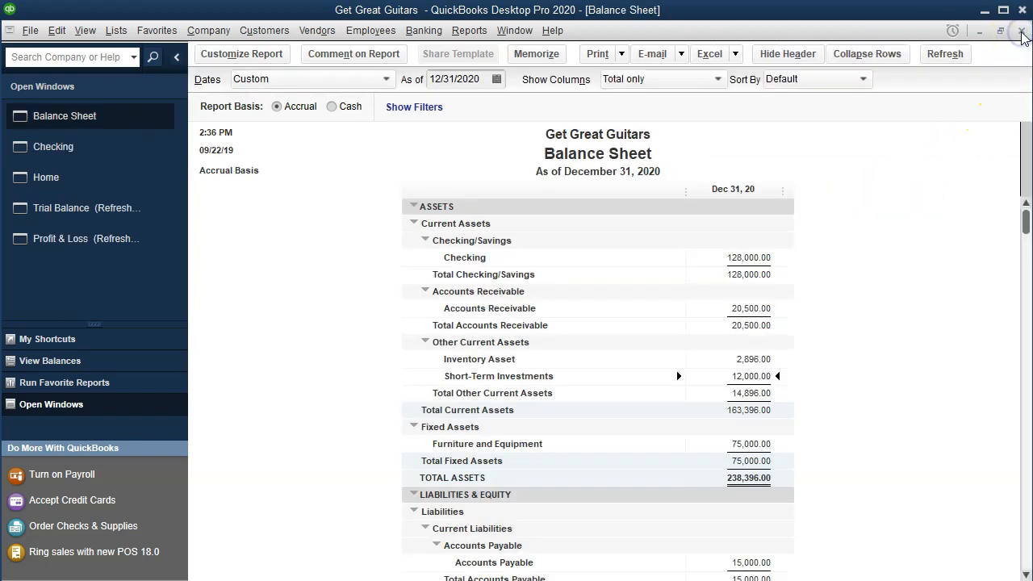
Review the refreshed Profit & Loss and Trial Balance reports, and go back to the home page.
{"action": "left_click", "coordinate": [92, 252]}
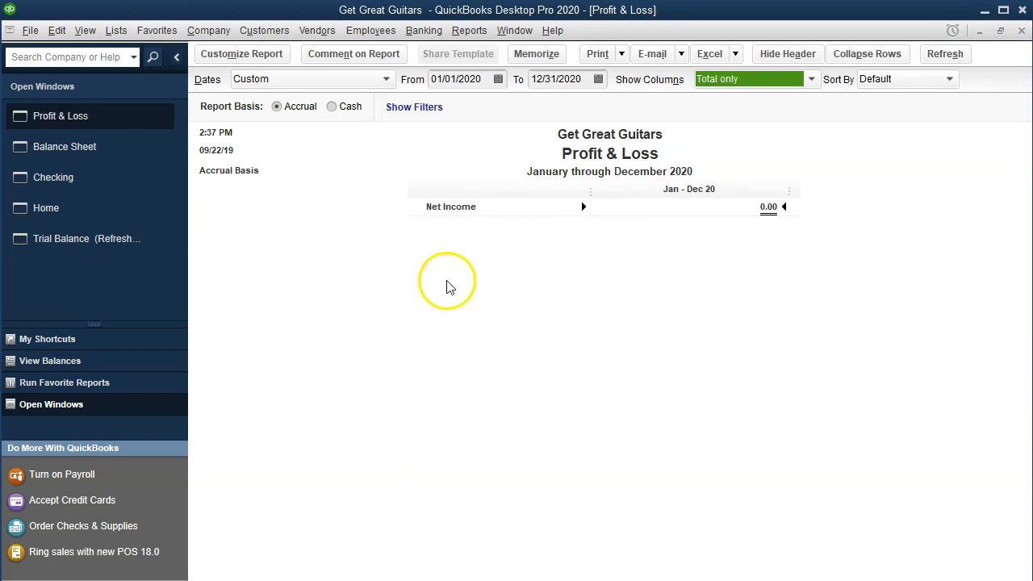
{"action": "left_click", "coordinate": [89, 253]}
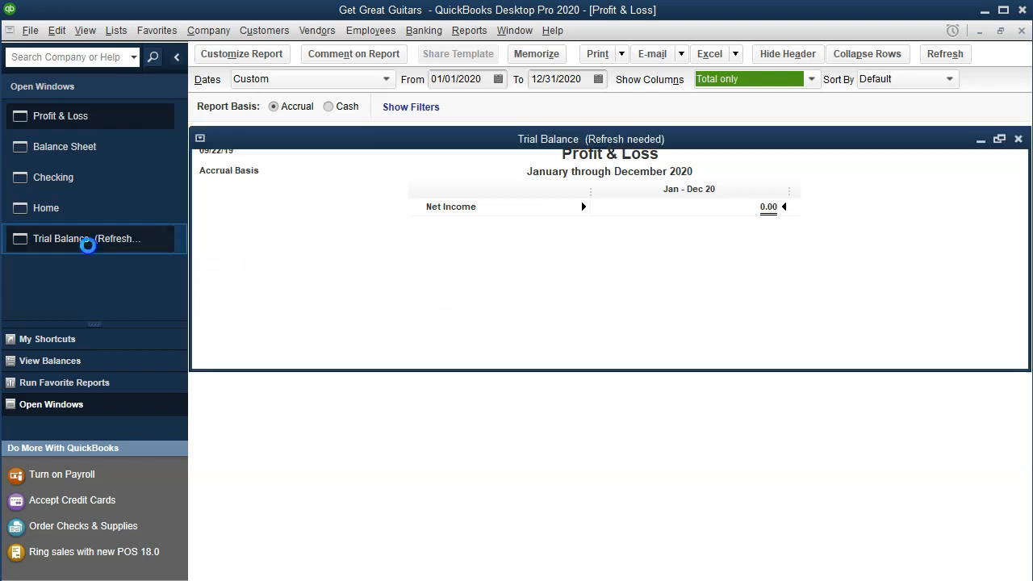
{"action": "left_click", "coordinate": [664, 226]}
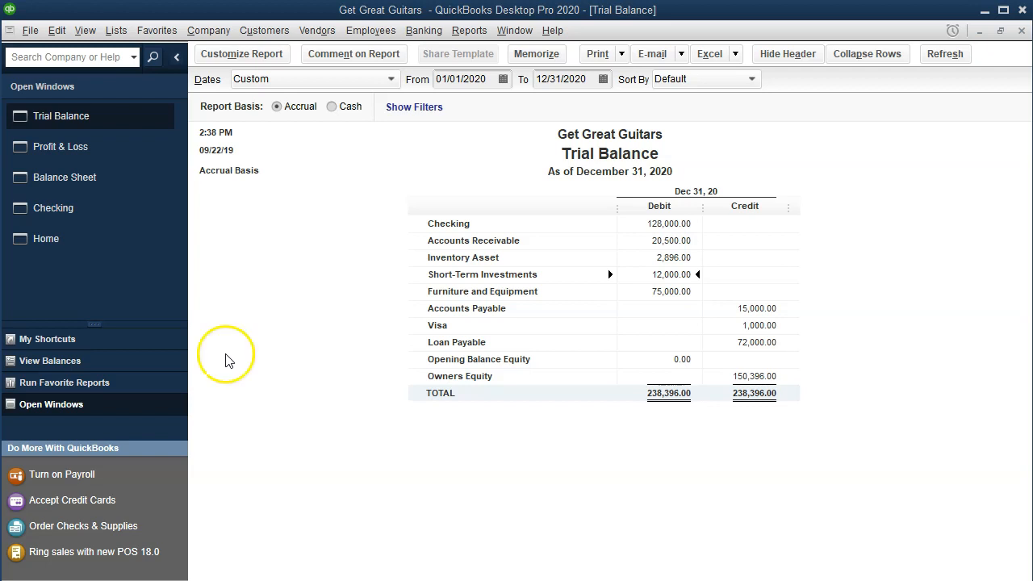
{"action": "left_click", "coordinate": [80, 248]}
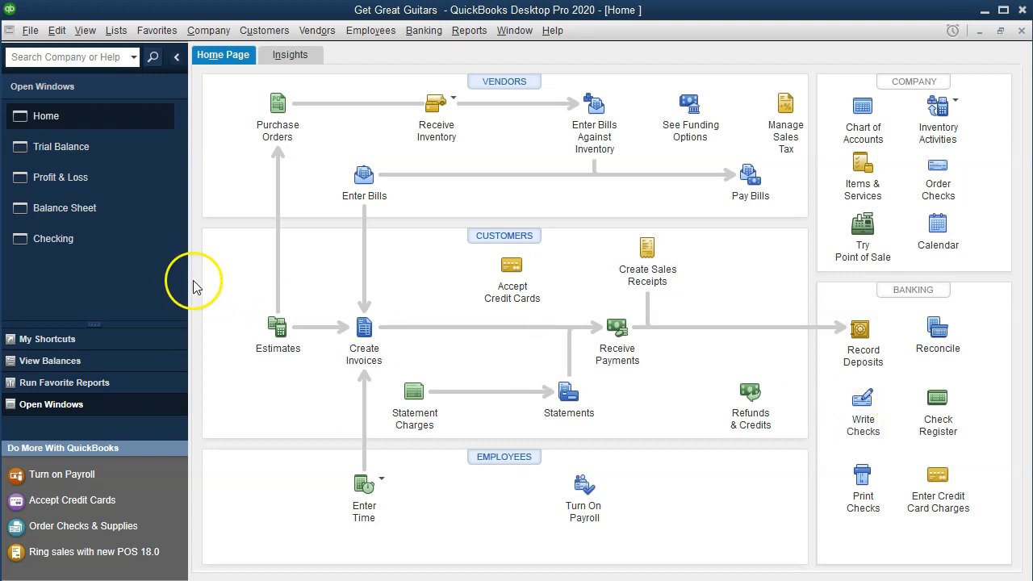
Open the Checking register and date a new entry 01/09/2020, keeping the suggested check number.
{"action": "left_click", "coordinate": [126, 247]}
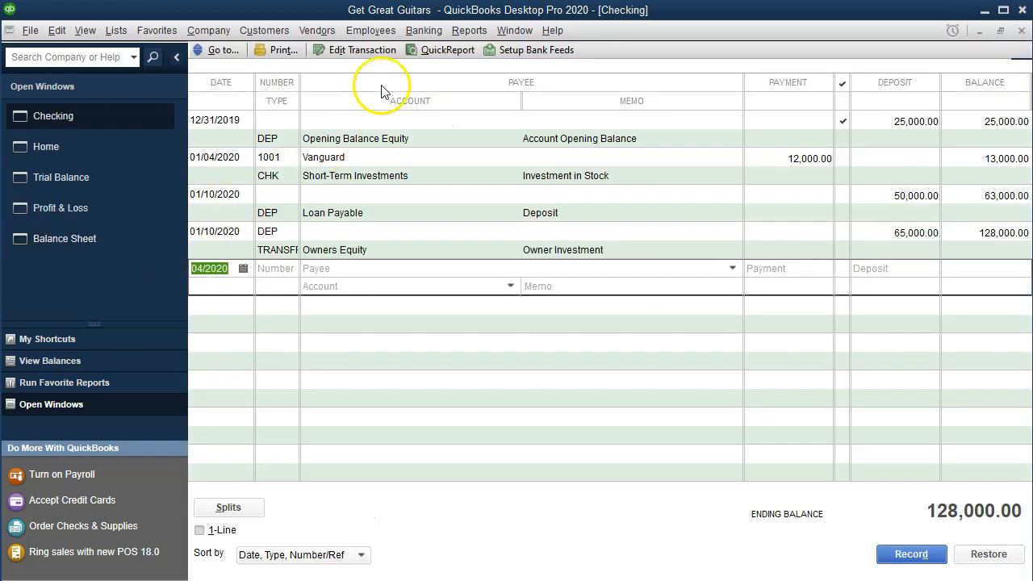
{"action": "left_click", "coordinate": [416, 32]}
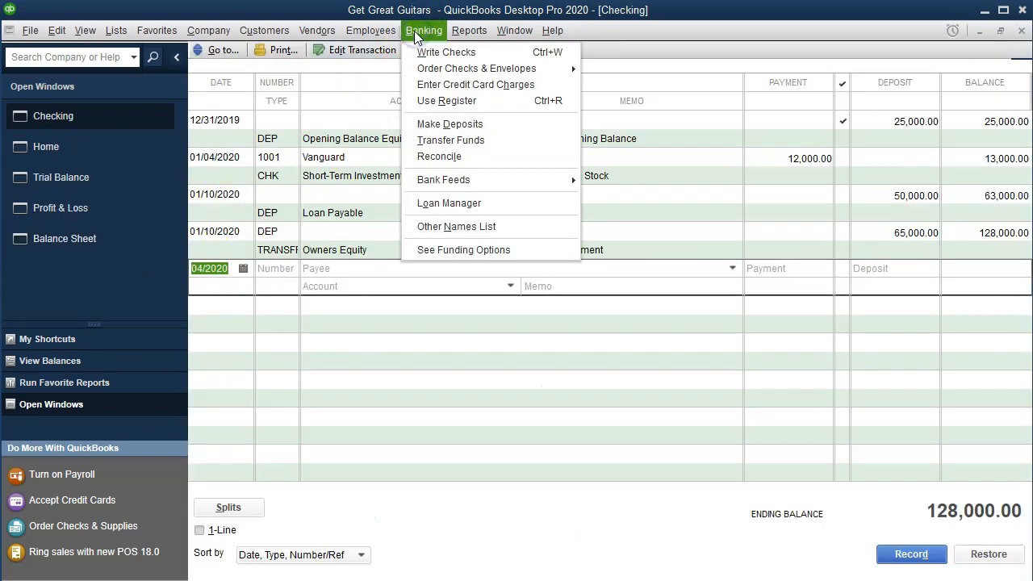
{"action": "left_click", "coordinate": [426, 100]}
{"action": "left_click", "coordinate": [343, 168]}
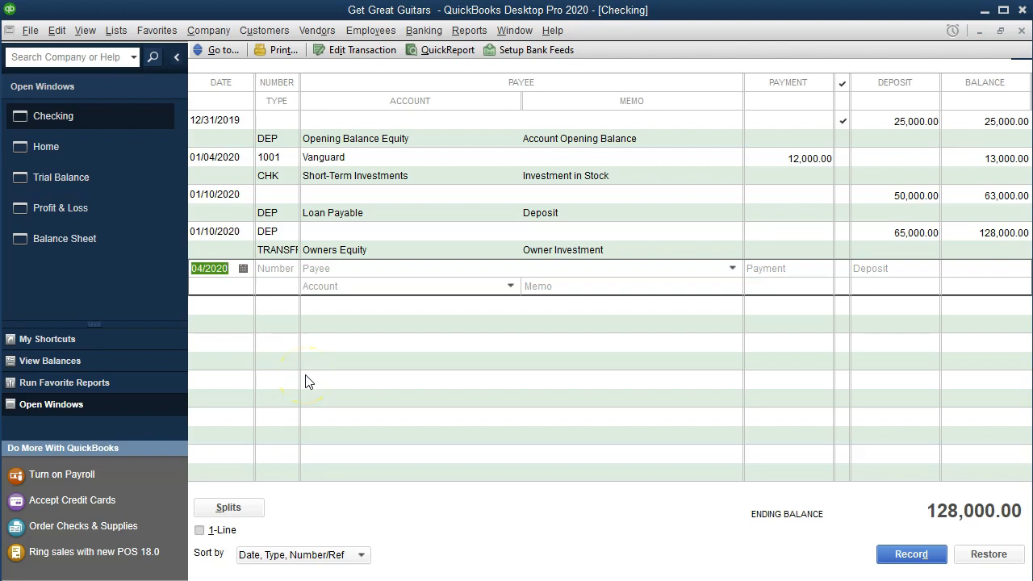
{"action": "key", "text": "plus"}
{"action": "key", "text": "plus"}
{"action": "key", "text": "Tab"}
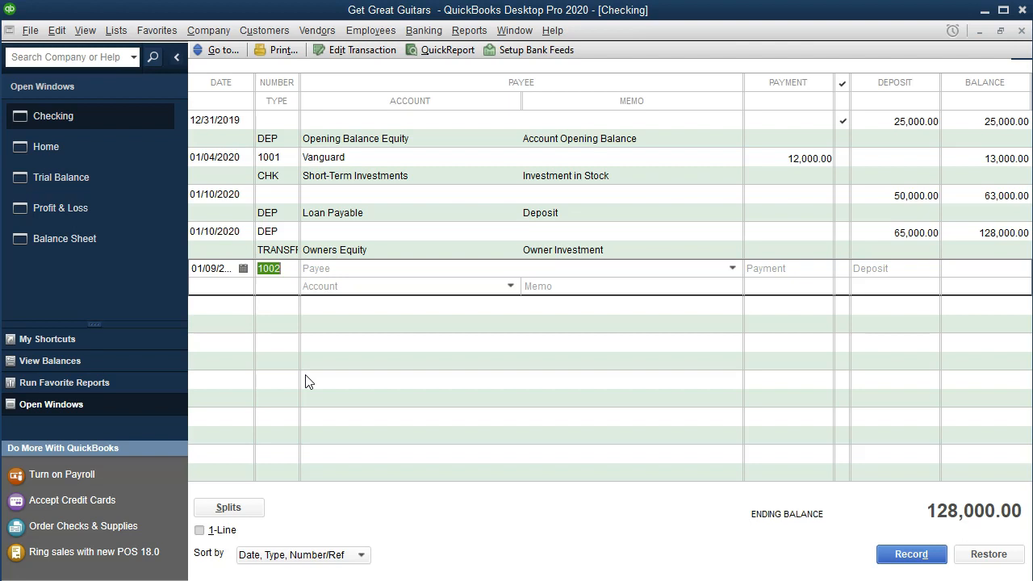
Enter Offic Depot as the entry's payee and quick-add it to the name list as a vendor.
{"action": "key", "text": "Tab"}
{"action": "type", "text": "Offic Depot"}
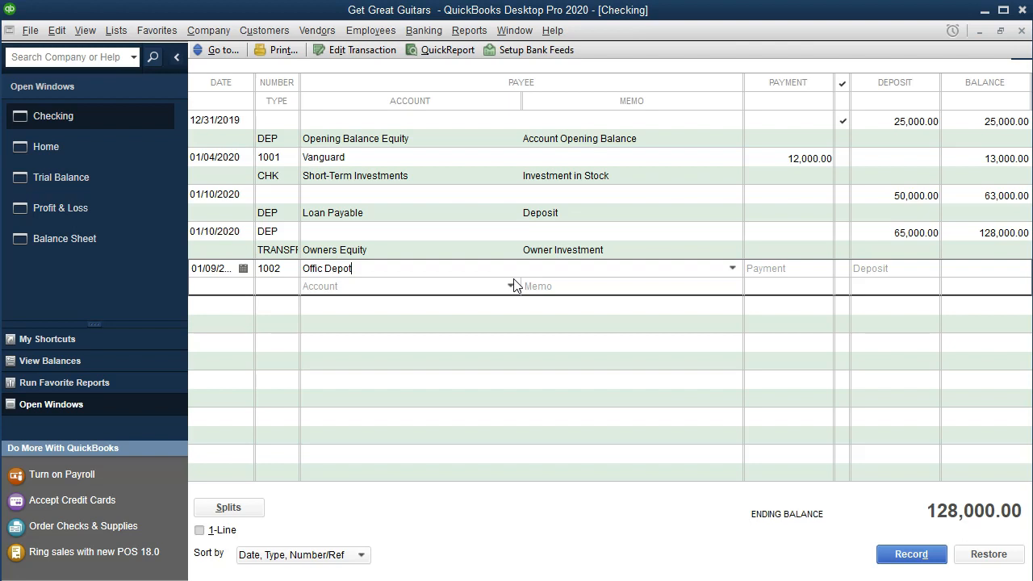
{"action": "key", "text": "Tab"}
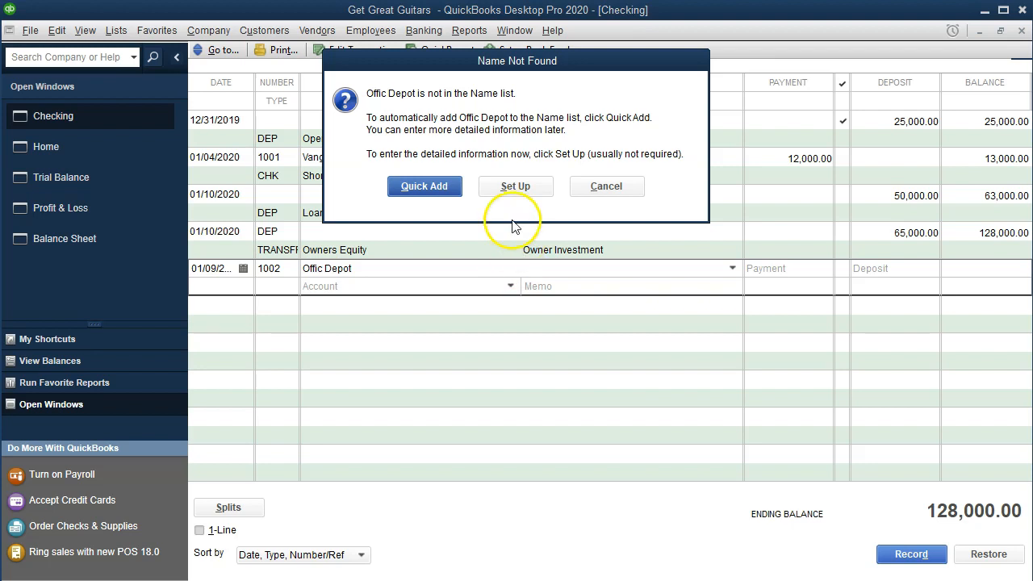
{"action": "left_click", "coordinate": [424, 189]}
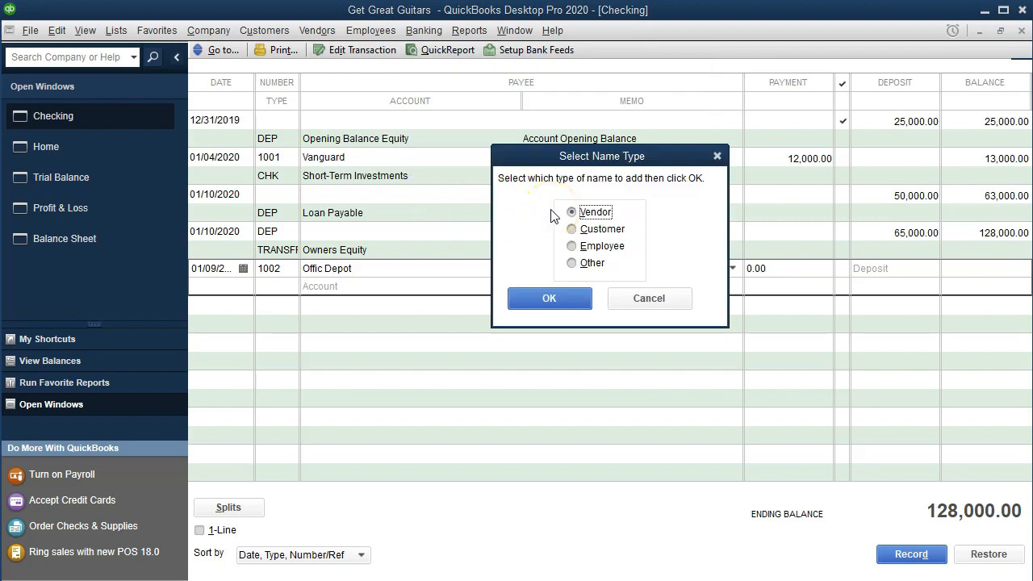
{"action": "left_click", "coordinate": [553, 297]}
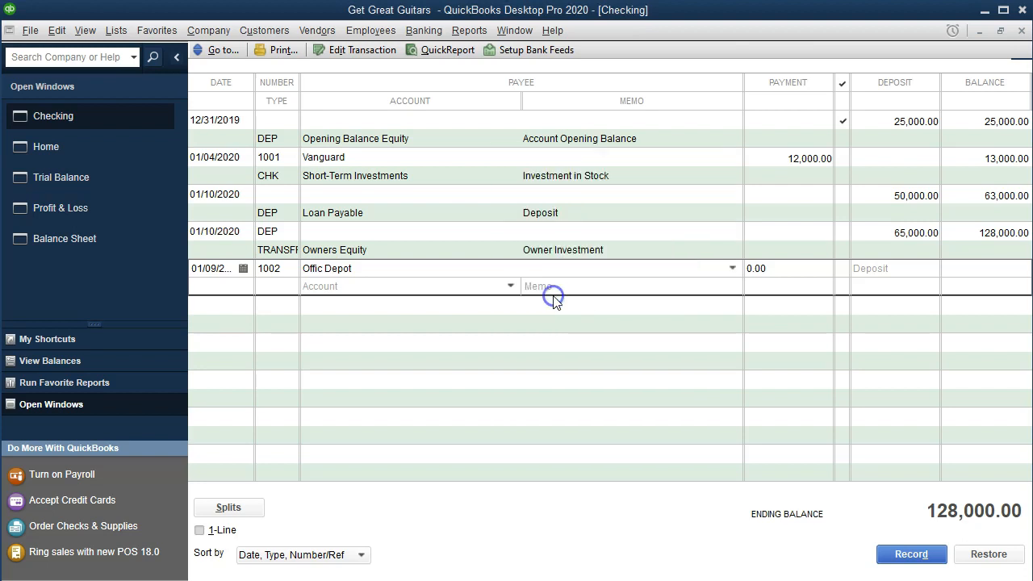
Record the Offic Depot check as a 16,000 payment assigned to the Furniture and Equipment account.
{"action": "type", "text": "16000"}
{"action": "key", "text": "Tab"}
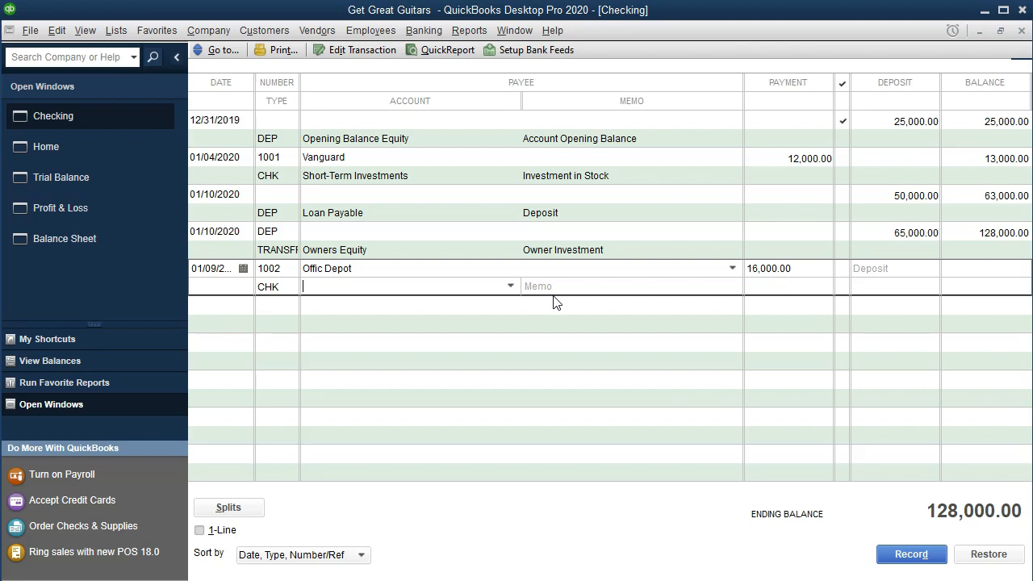
{"action": "left_click", "coordinate": [482, 290]}
{"action": "left_click", "coordinate": [510, 287]}
{"action": "left_click", "coordinate": [512, 288]}
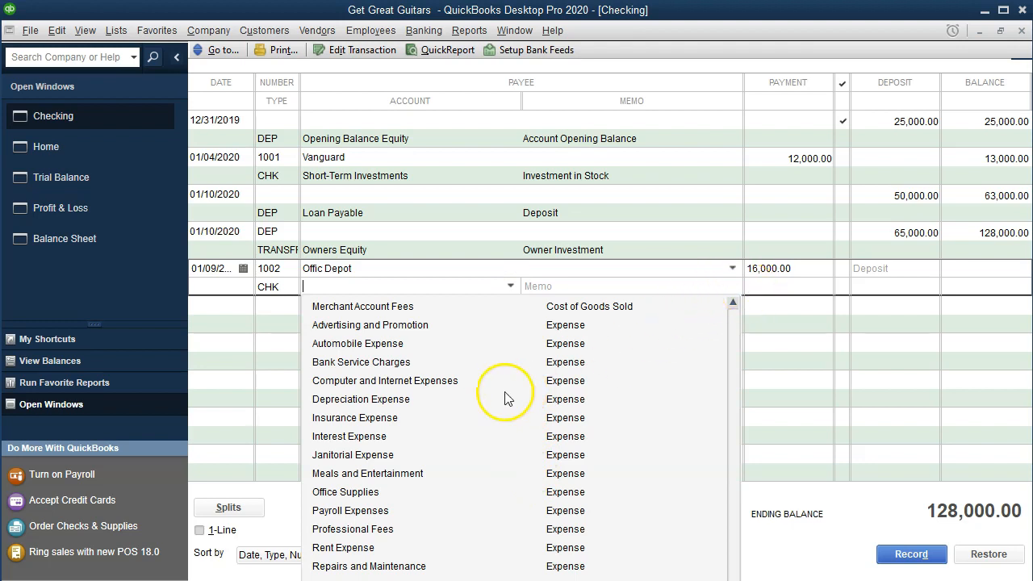
{"action": "scroll", "coordinate": [468, 418], "scroll_direction": "up", "scroll_amount": 4}
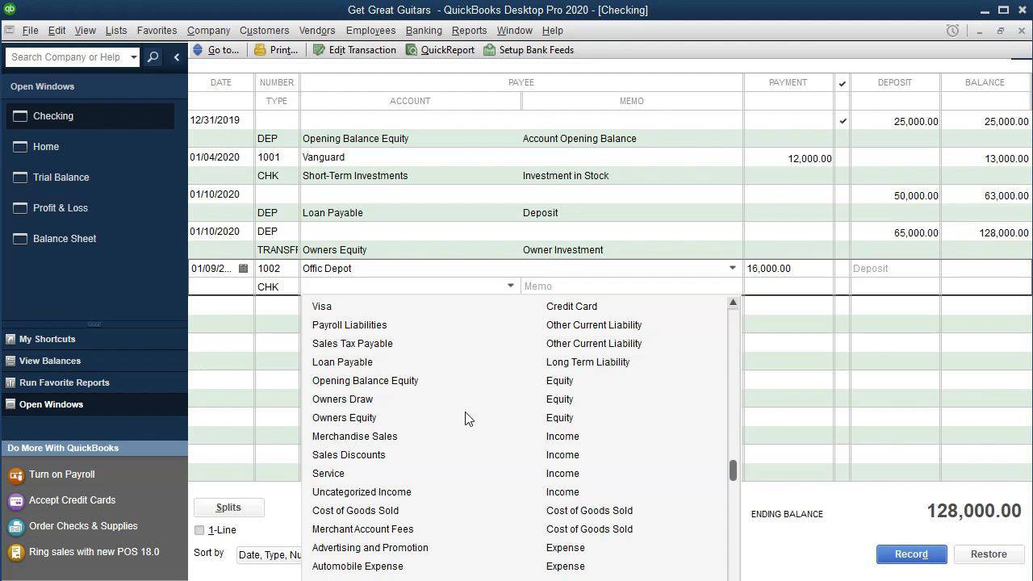
{"action": "scroll", "coordinate": [465, 418], "scroll_direction": "up", "scroll_amount": 3}
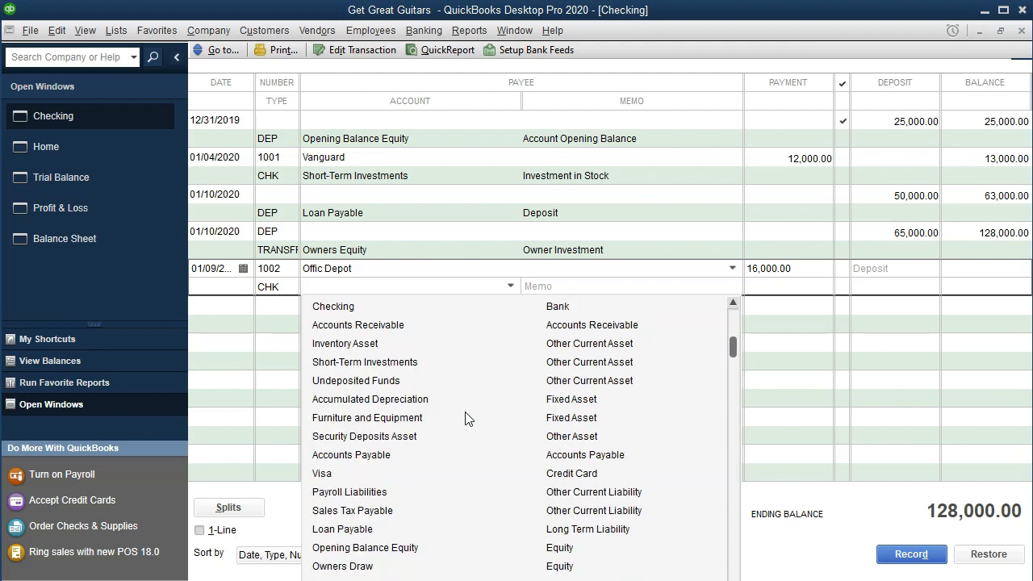
{"action": "left_click", "coordinate": [404, 418]}
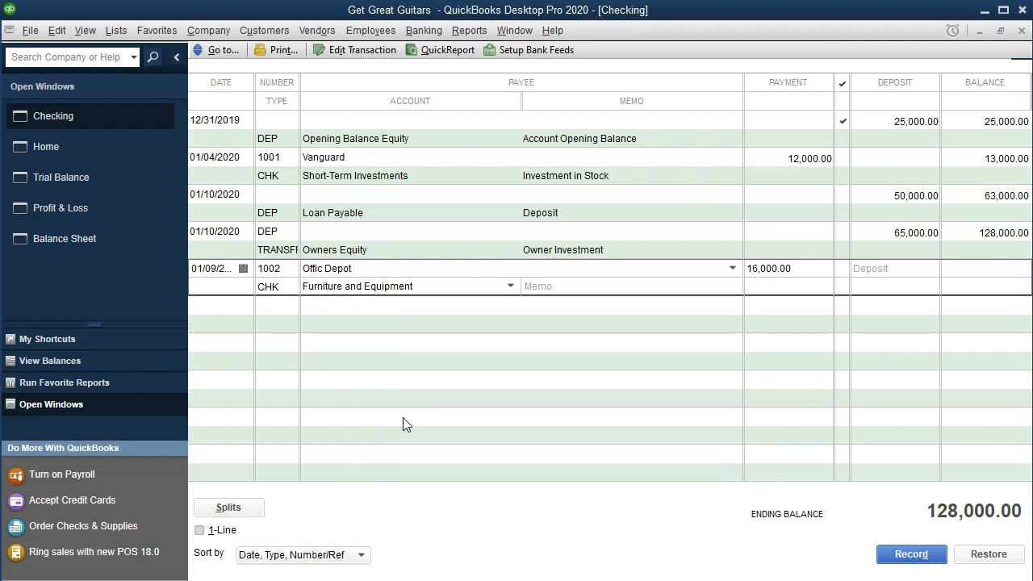
{"action": "key", "text": "Tab"}
{"action": "left_click", "coordinate": [917, 554]}
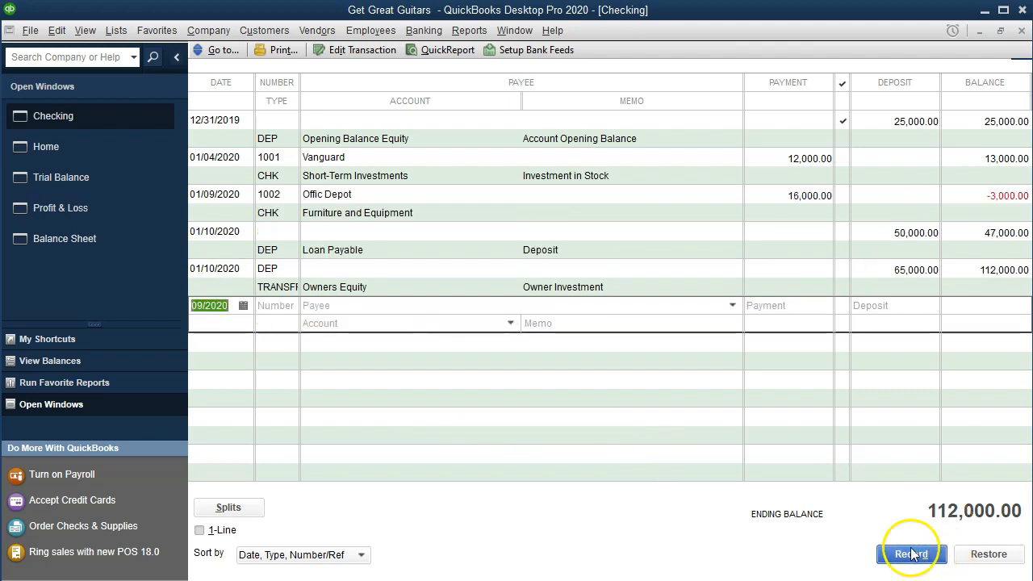
Open the Balance Sheet and list the transactions behind its Checking balance starting from 01/01/2020.
{"action": "left_click", "coordinate": [62, 244]}
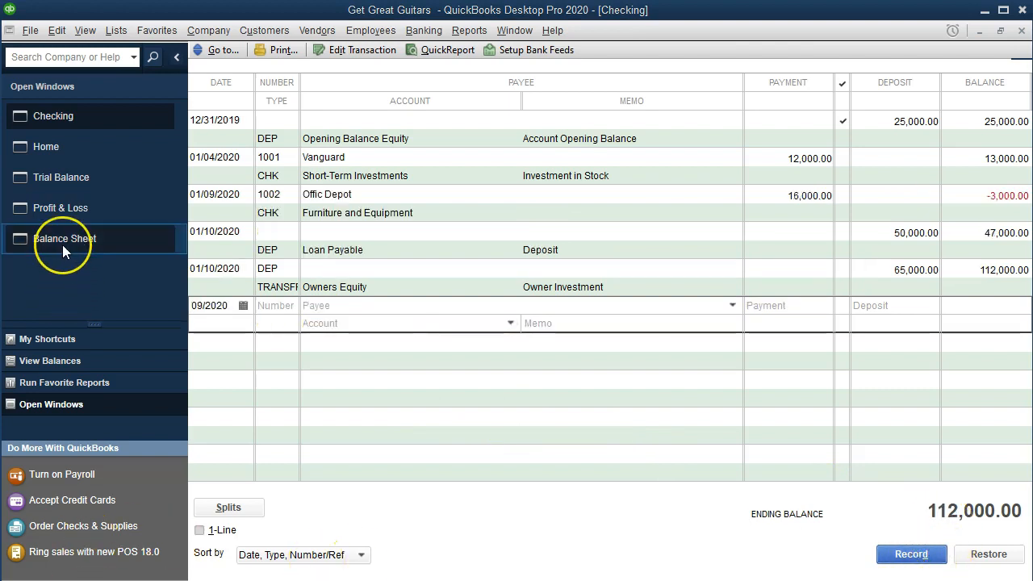
{"action": "left_click", "coordinate": [62, 247]}
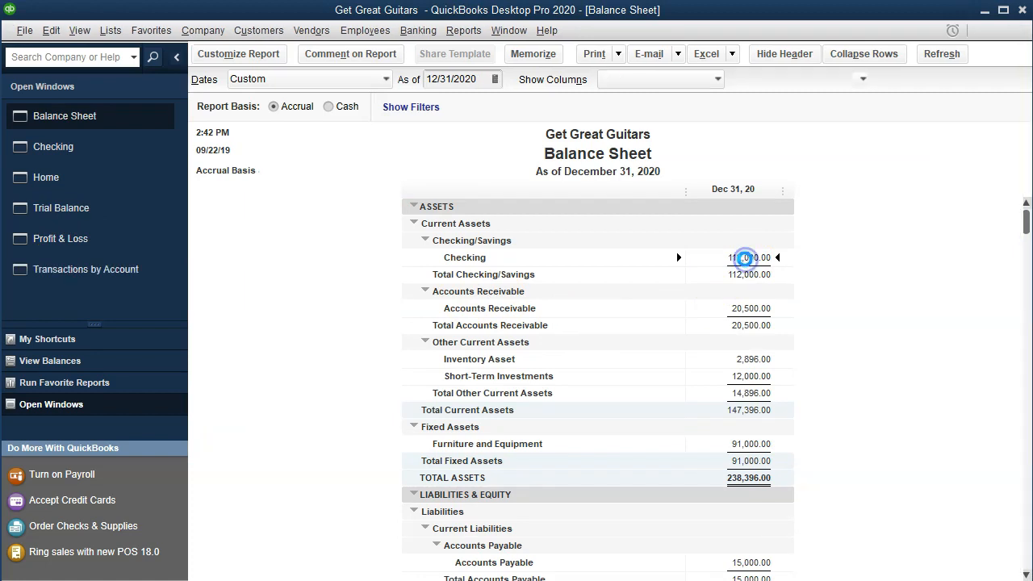
{"action": "double_click", "coordinate": [746, 258]}
{"action": "key", "text": "Tab"}
{"action": "type", "text": "010120"}
{"action": "key", "text": "Tab"}
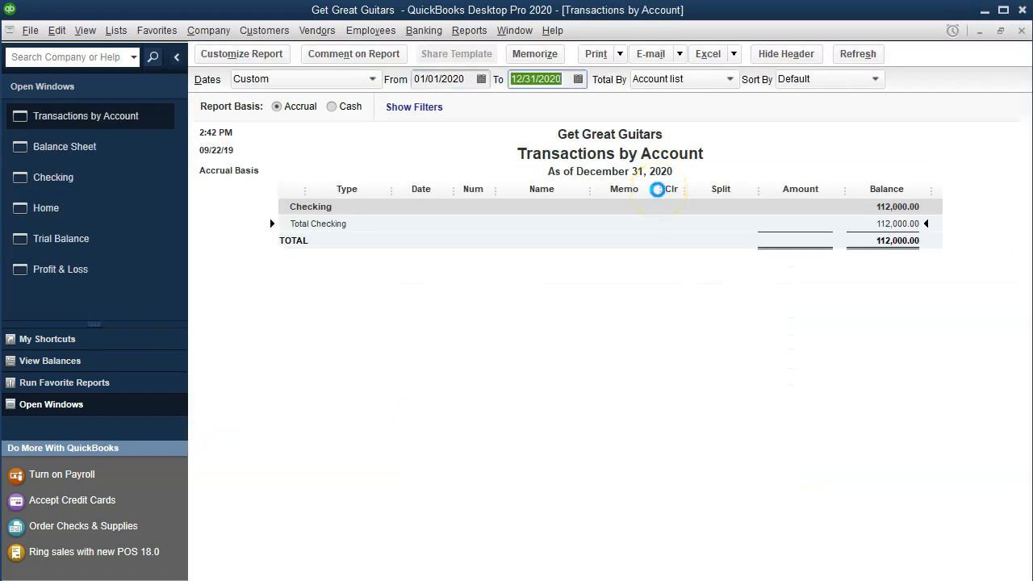
{"action": "key", "text": "Tab"}
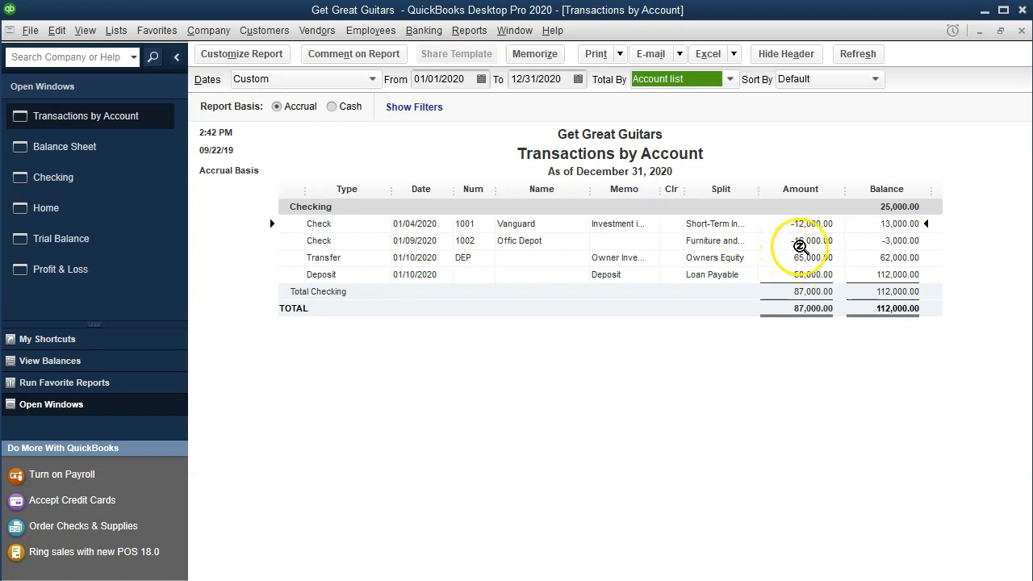
View the Offic Depot check behind its Checking transaction line, and return to the Balance Sheet.
{"action": "left_click", "coordinate": [801, 240]}
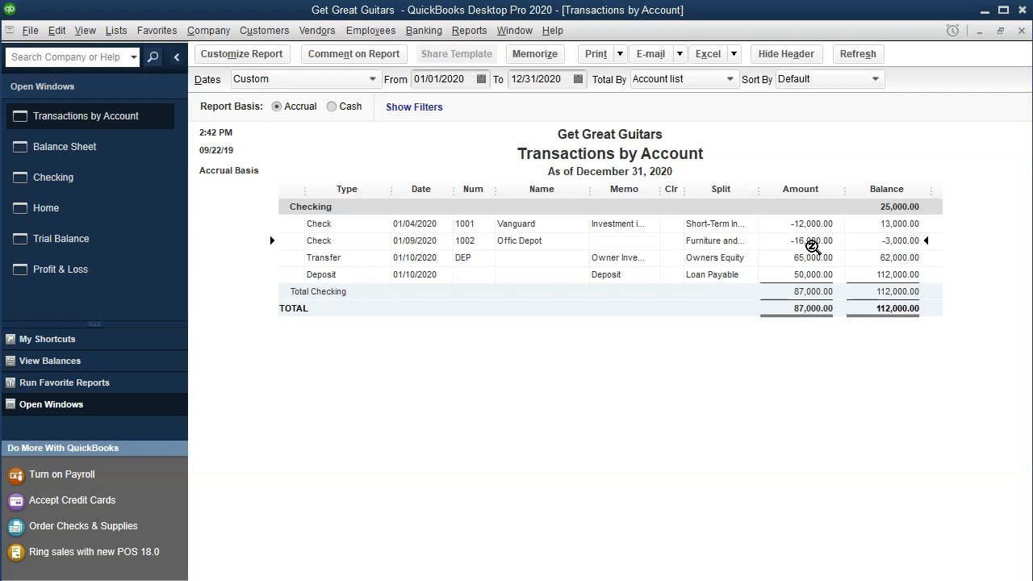
{"action": "double_click", "coordinate": [812, 242]}
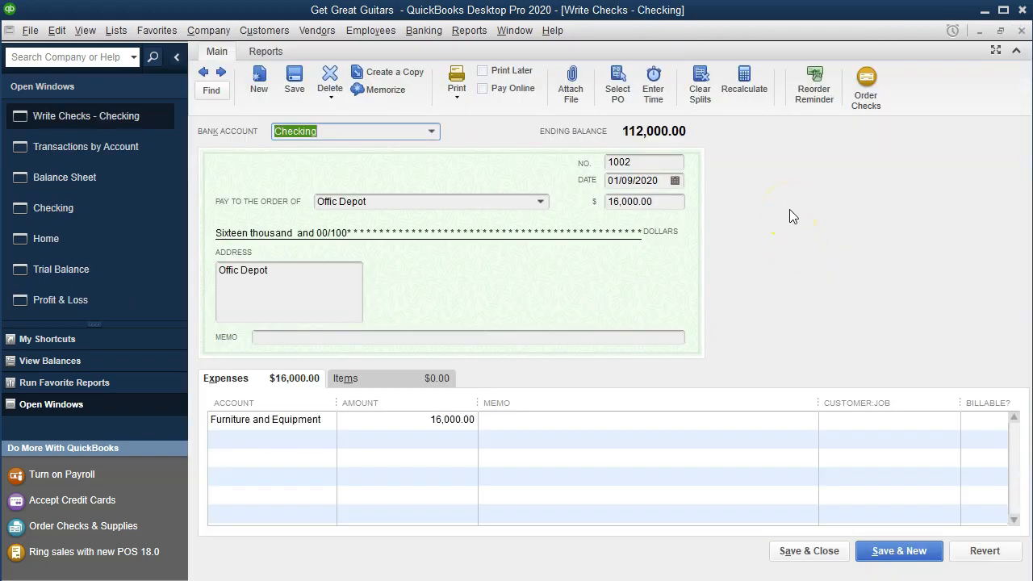
{"action": "left_click", "coordinate": [1023, 31]}
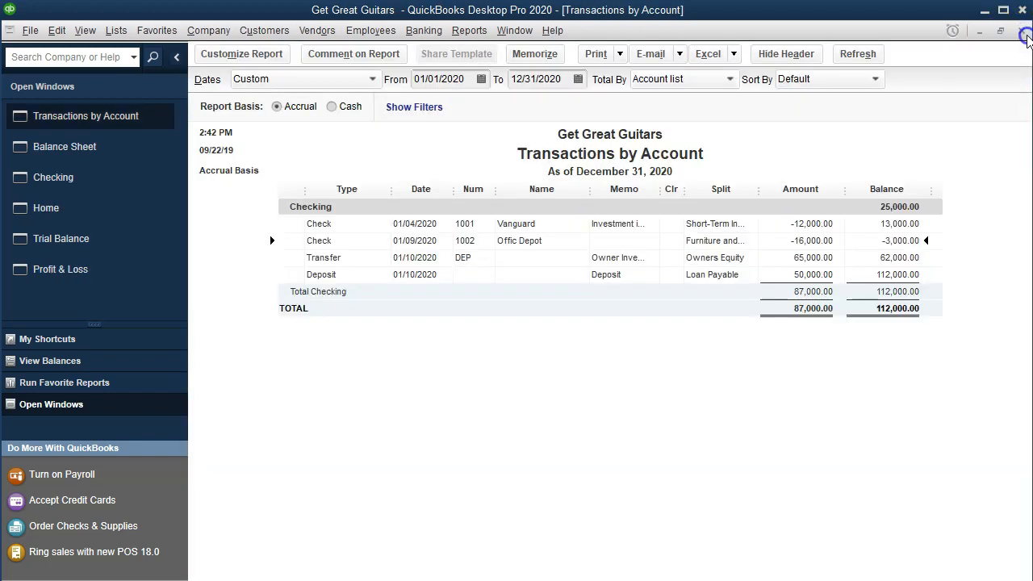
{"action": "left_click", "coordinate": [1023, 31]}
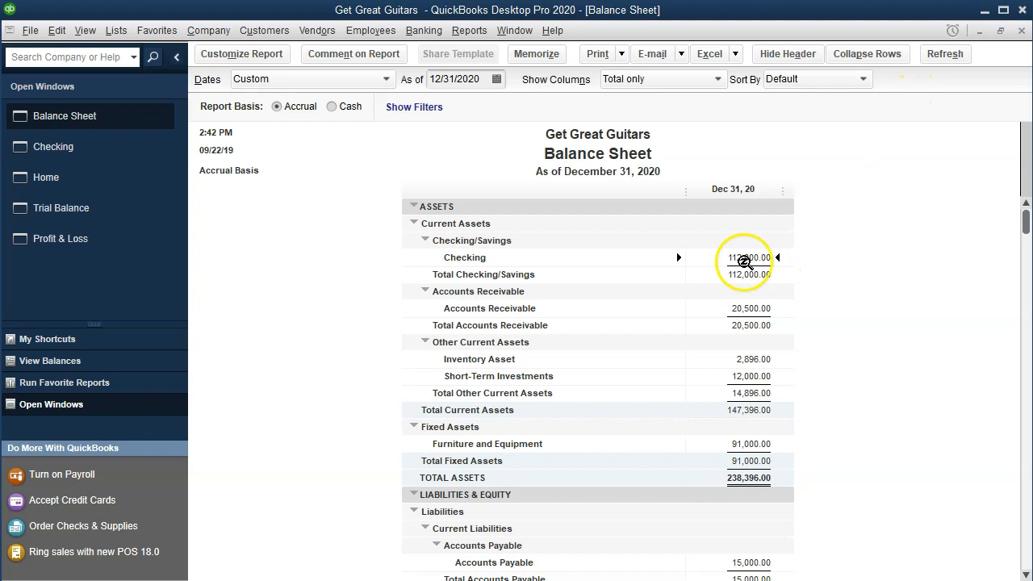
Review the Profit & Loss report and the Checking and Short-Term Investments lines of the Trial Balance.
{"action": "left_click", "coordinate": [81, 239]}
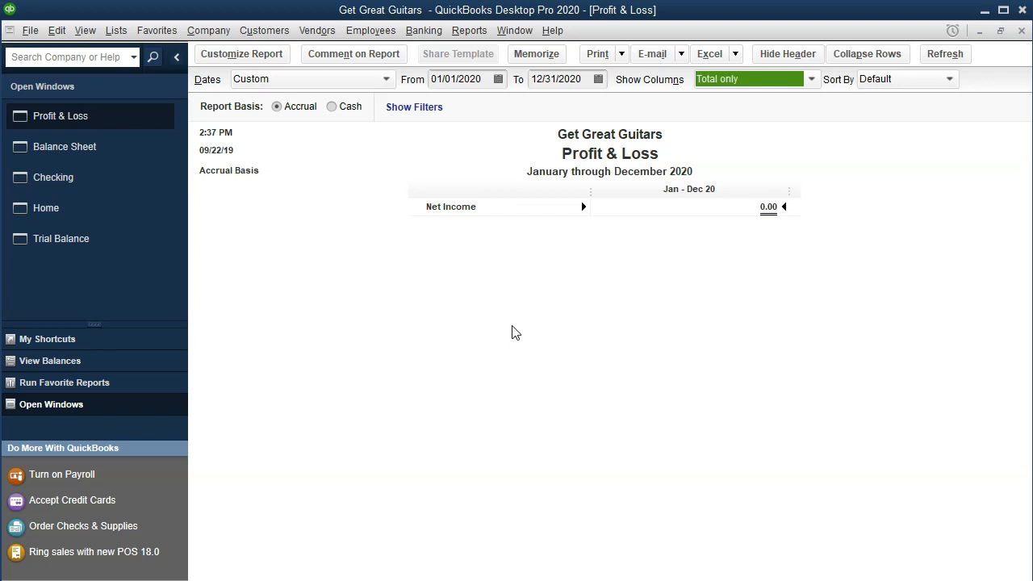
{"action": "left_click", "coordinate": [92, 241]}
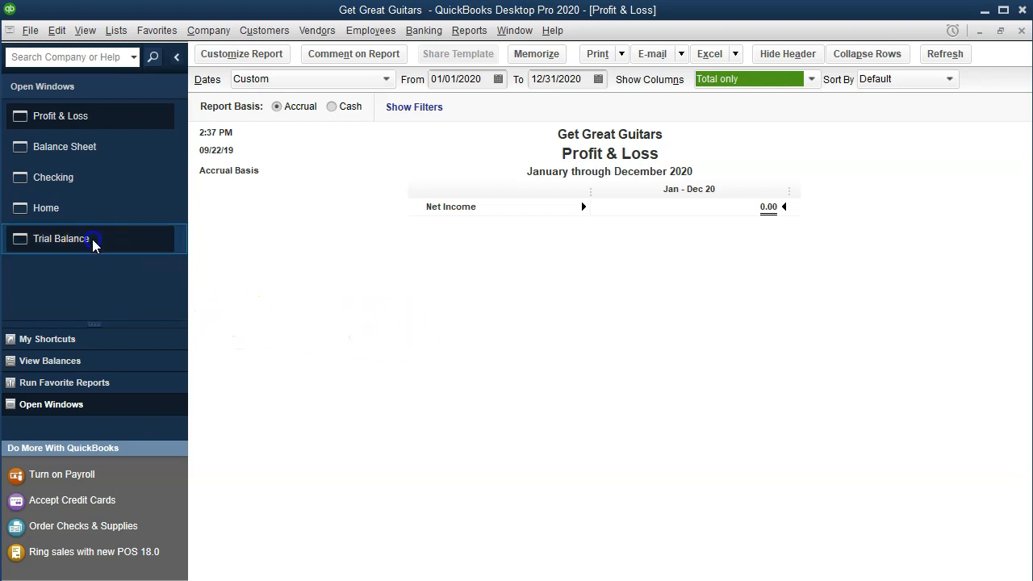
{"action": "left_click", "coordinate": [647, 223]}
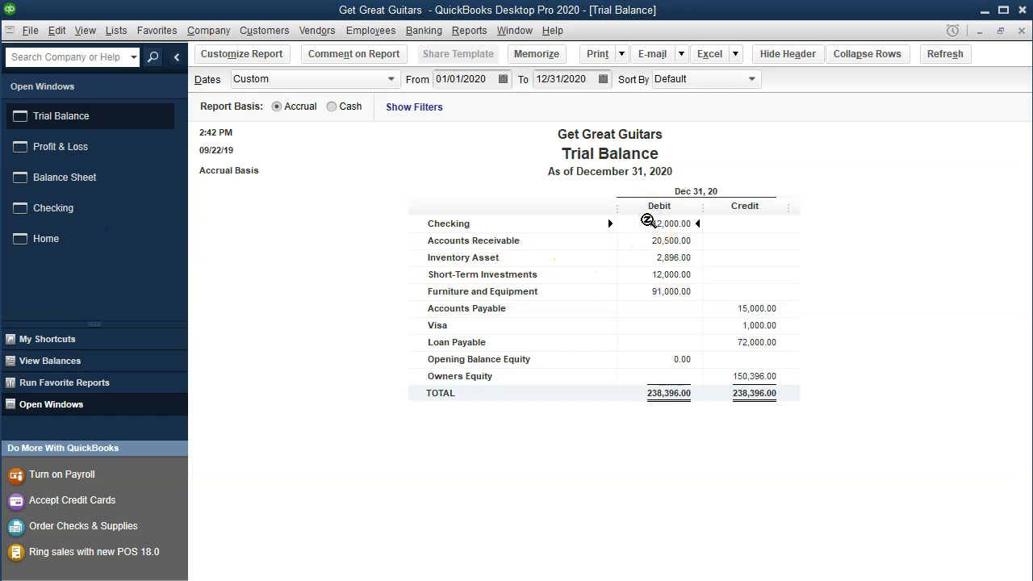
{"action": "left_click", "coordinate": [657, 278]}
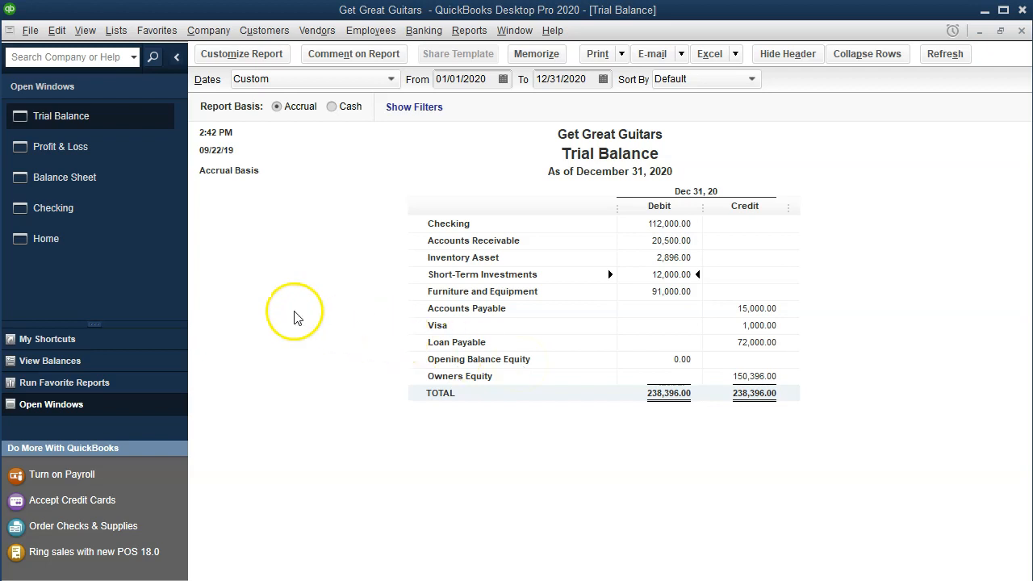
Start a new check on the Checking account from the home page and date it 01/11/2020.
{"action": "left_click", "coordinate": [114, 244]}
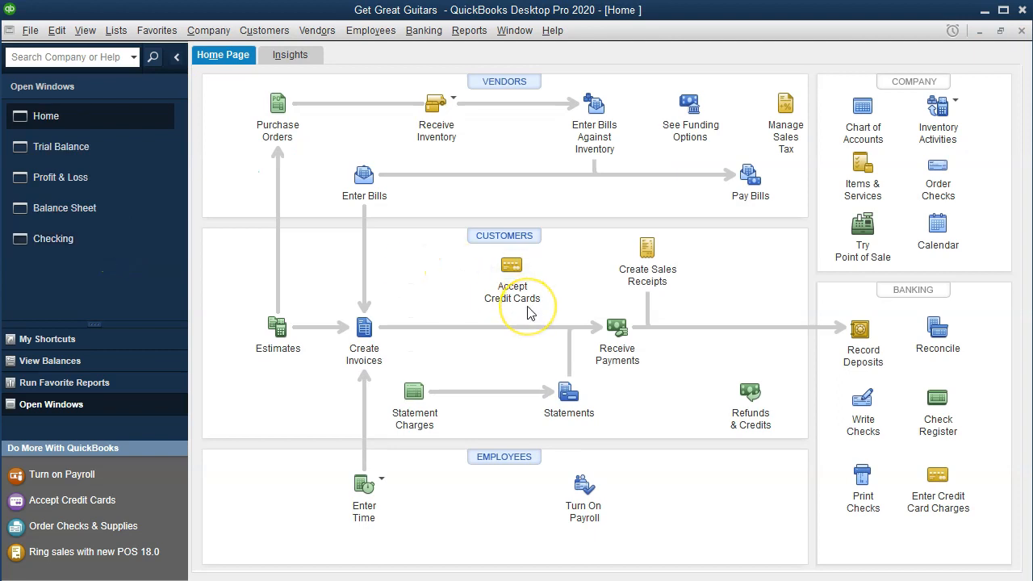
{"action": "left_click", "coordinate": [864, 401]}
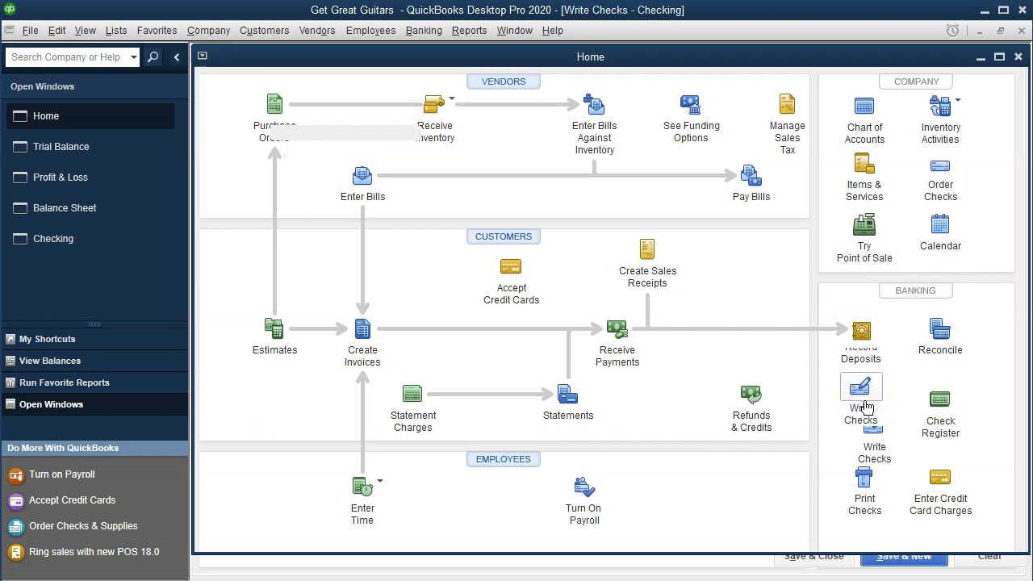
{"action": "left_click", "coordinate": [427, 30]}
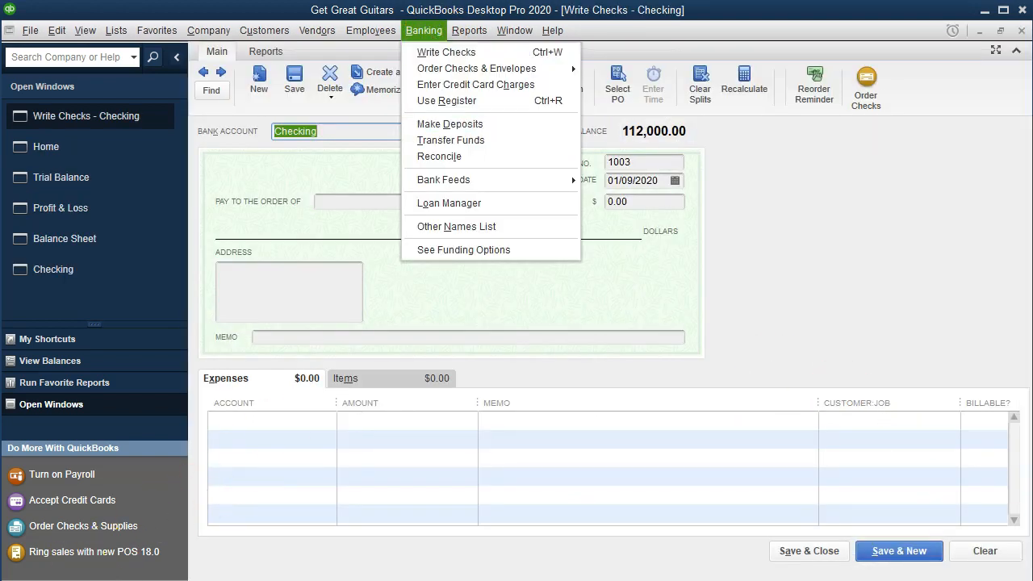
{"action": "left_click", "coordinate": [331, 131]}
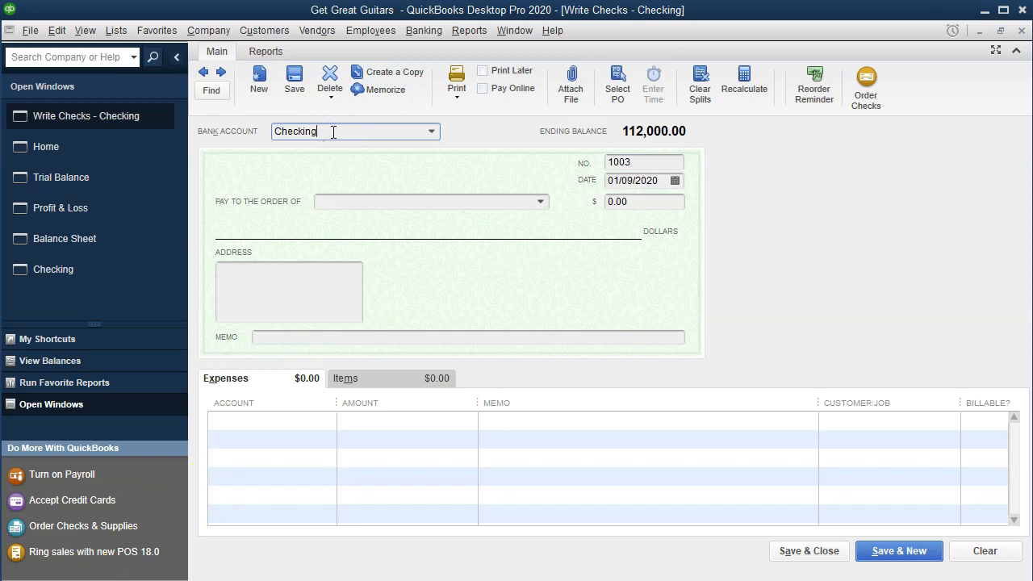
{"action": "key", "text": "Tab"}
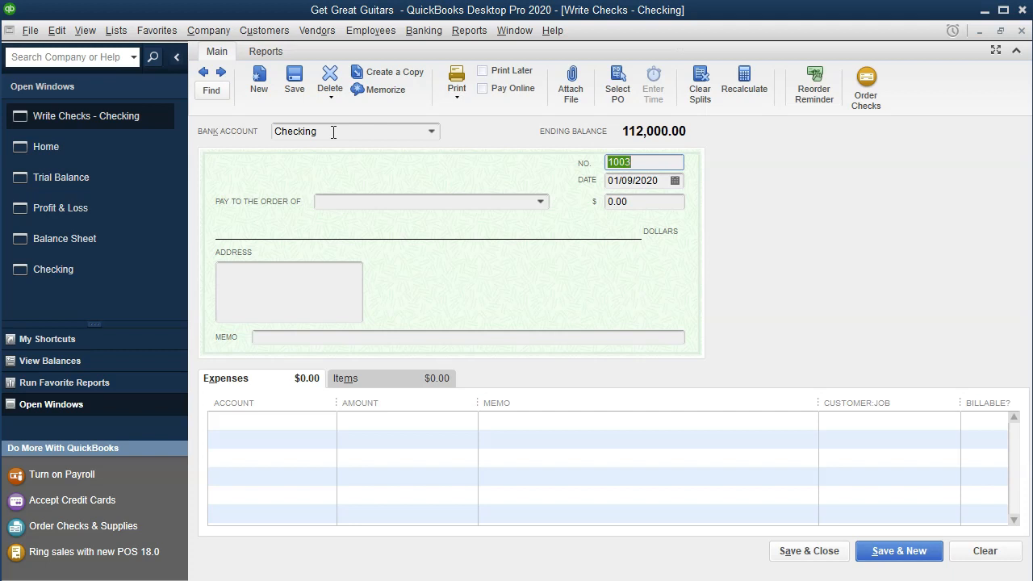
{"action": "key", "text": "Tab"}
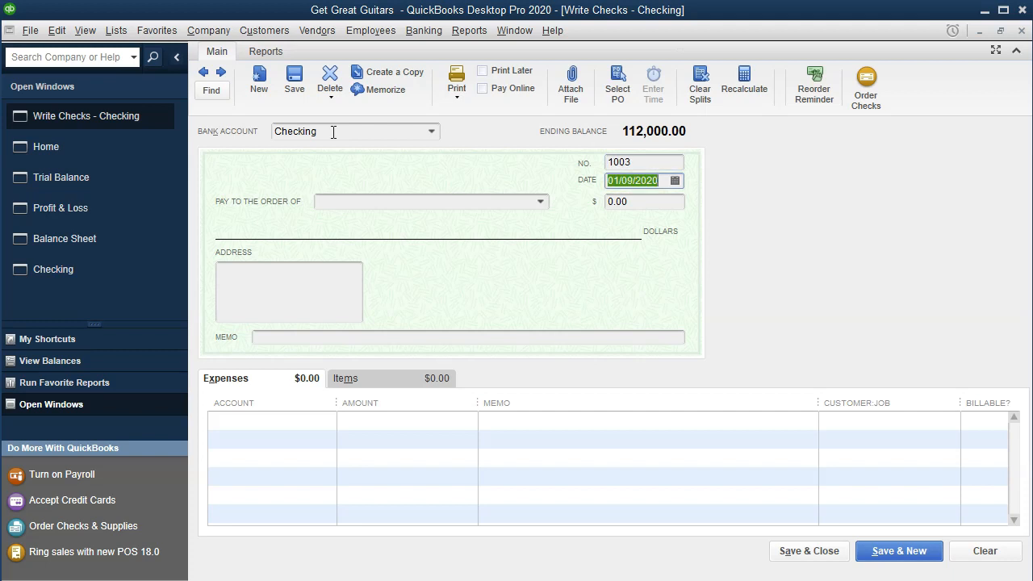
{"action": "key", "text": "plus"}
{"action": "key", "text": "Tab"}
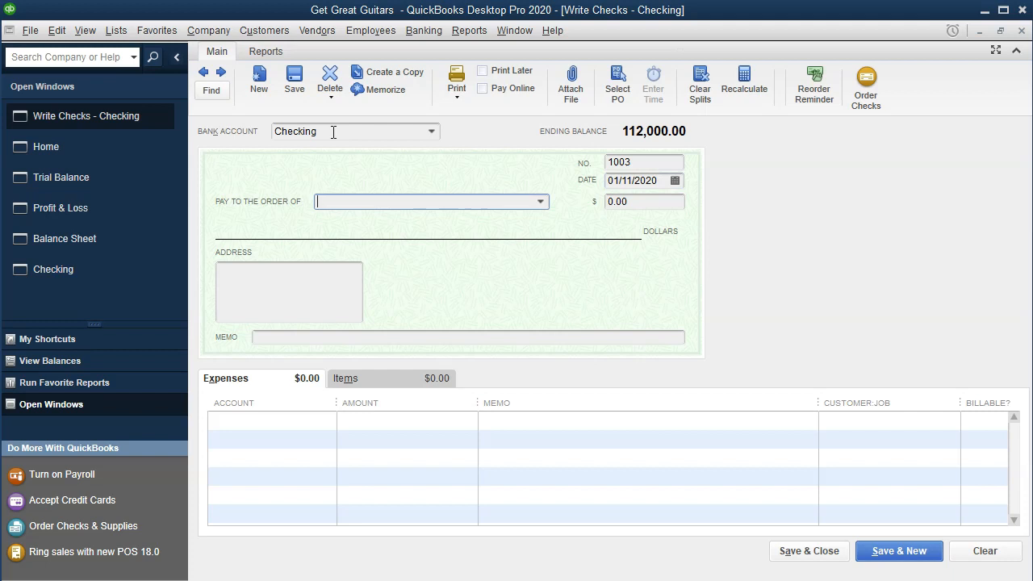
{"action": "type", "text": "O"}
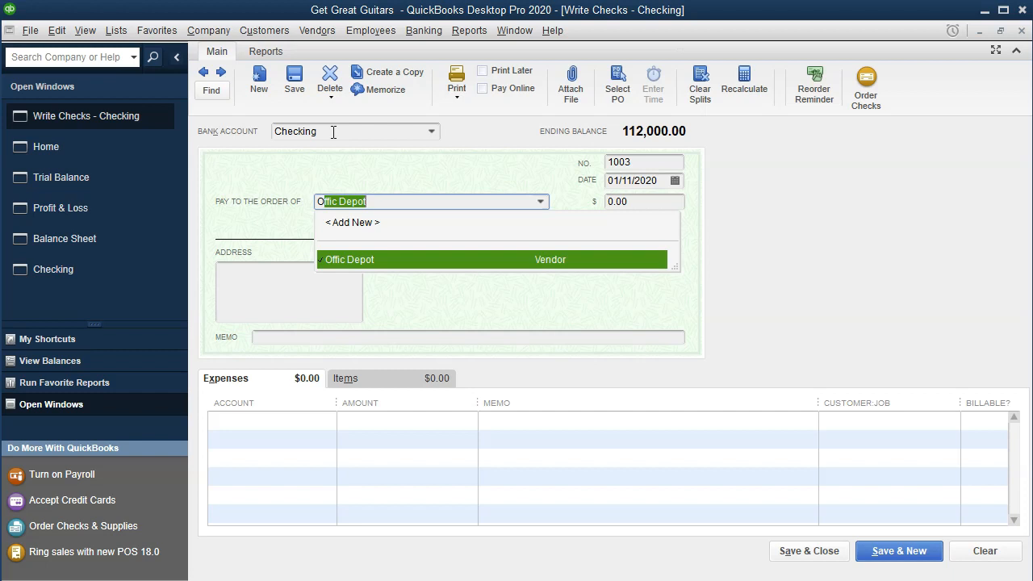
{"action": "key", "text": "BackSpace"}
{"action": "key", "text": "BackSpace"}
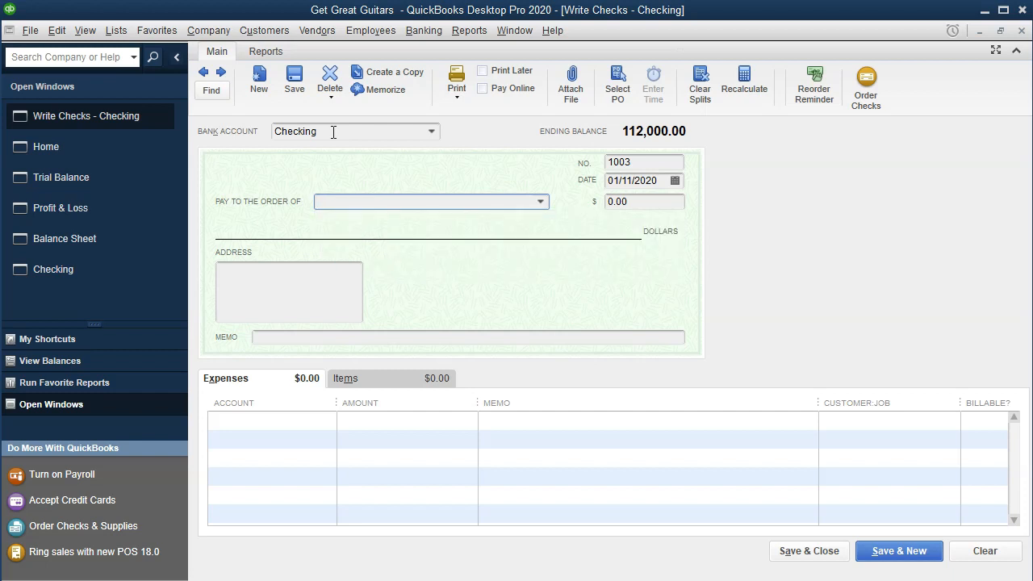
Set the check's payee to the vendor Offic Depot.
{"action": "left_click", "coordinate": [541, 202]}
{"action": "left_click", "coordinate": [542, 202]}
{"action": "type", "text": "Offic Depot"}
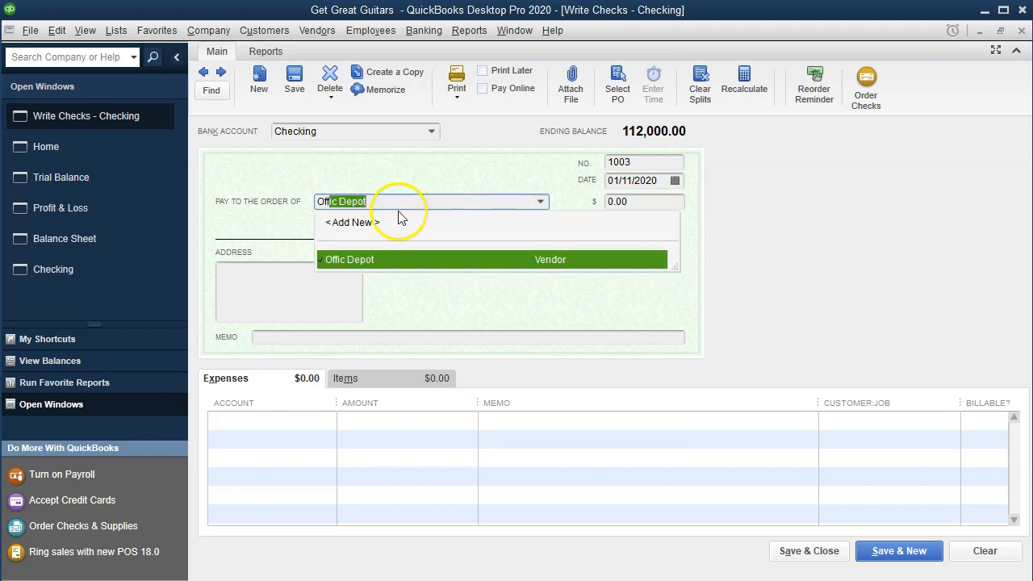
{"action": "key", "text": "Tab"}
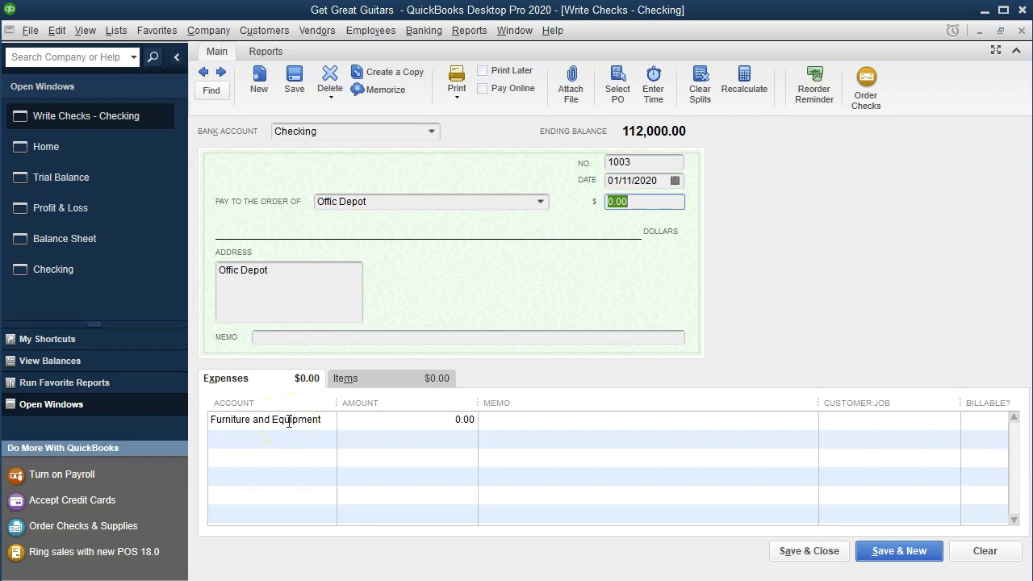
Change the check's payee to Amazon and quick-add that name to the Name list as a vendor.
{"action": "left_click", "coordinate": [541, 202]}
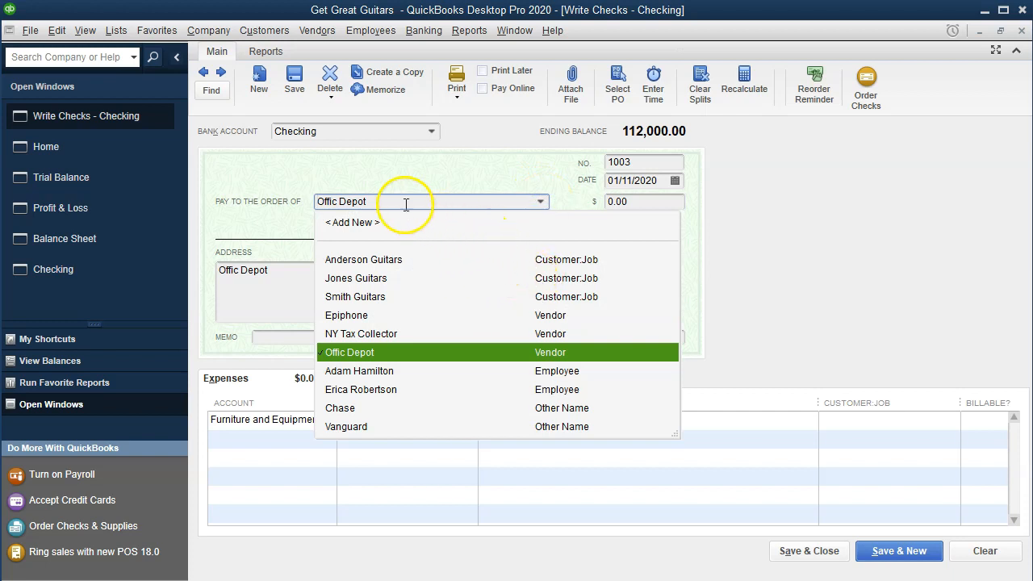
{"action": "type", "text": "Amazon"}
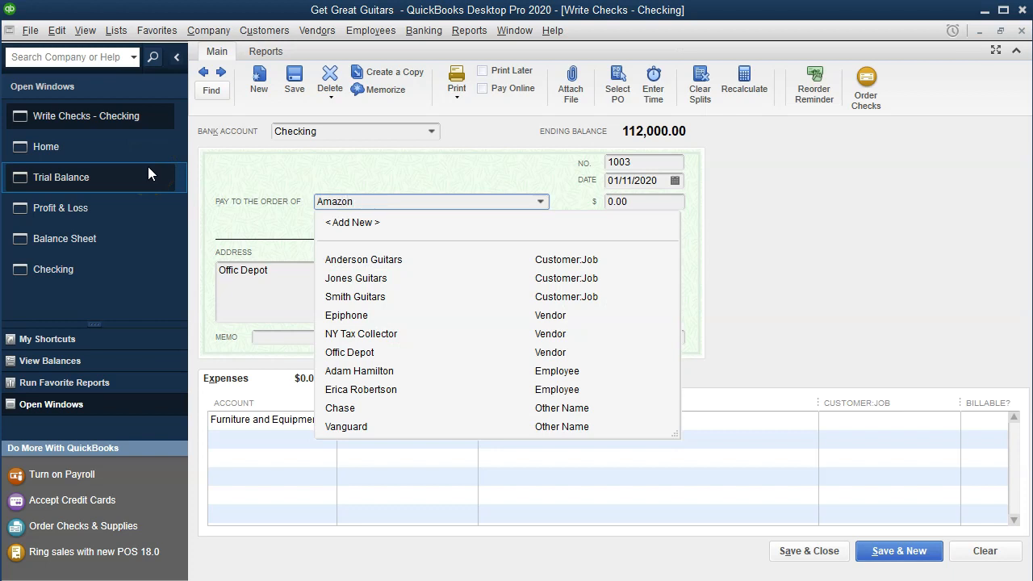
{"action": "key", "text": "Tab"}
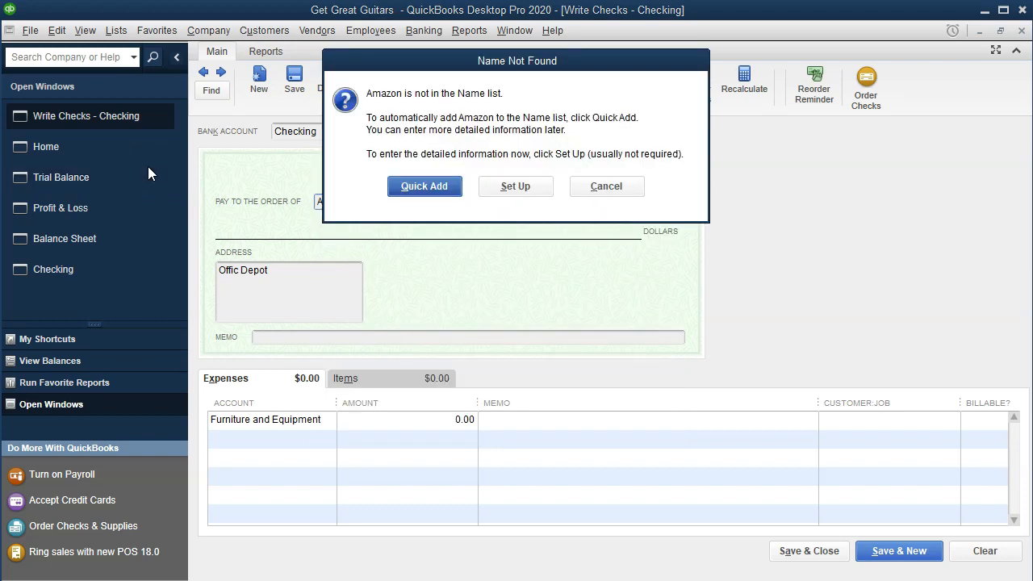
{"action": "left_click", "coordinate": [421, 187]}
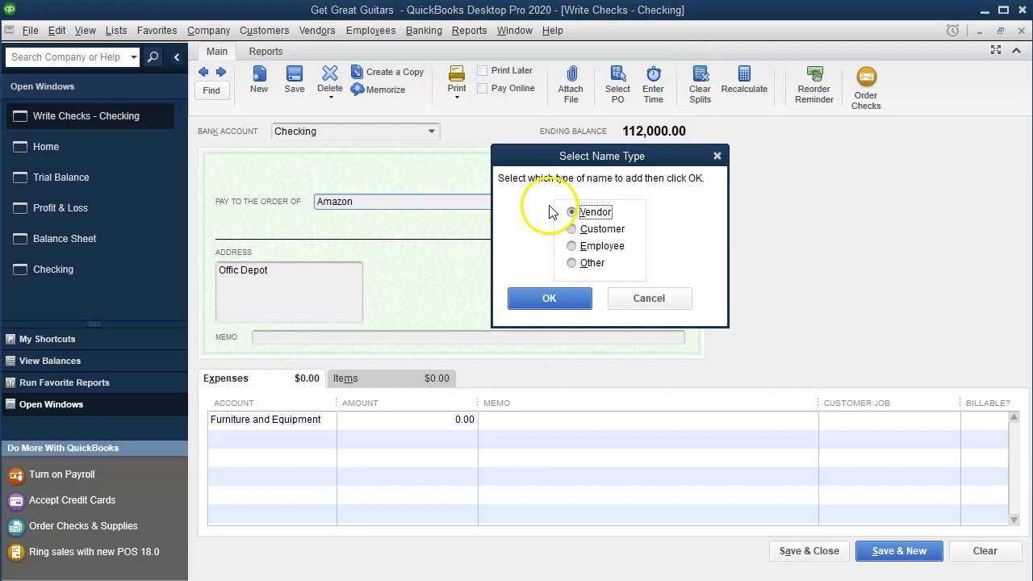
{"action": "left_click", "coordinate": [550, 299]}
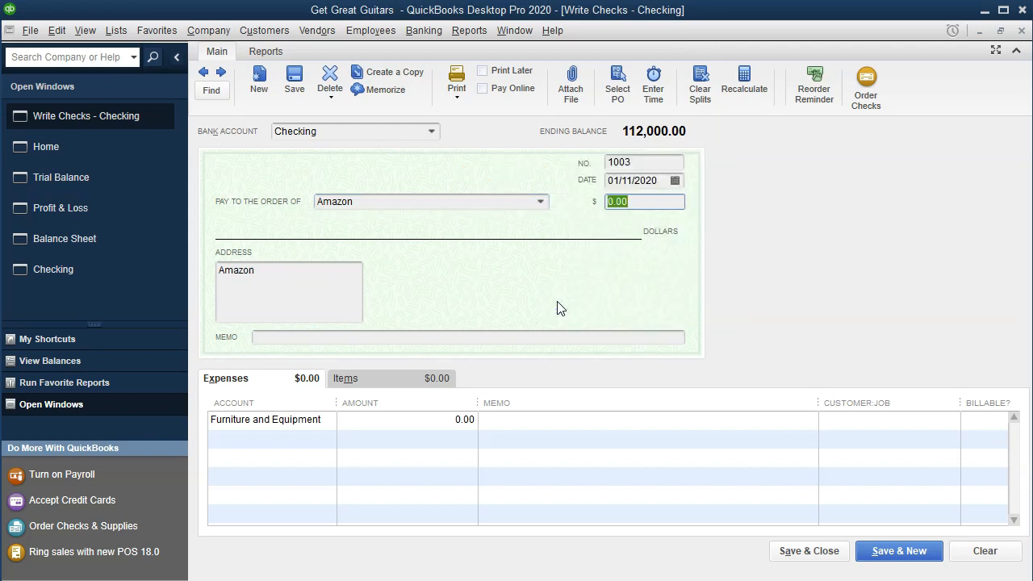
Set the check amount to 7,000.00, assign it to the Furniture and Equipment account, and save and close the check.
{"action": "type", "text": "7000"}
{"action": "key", "text": "Tab"}
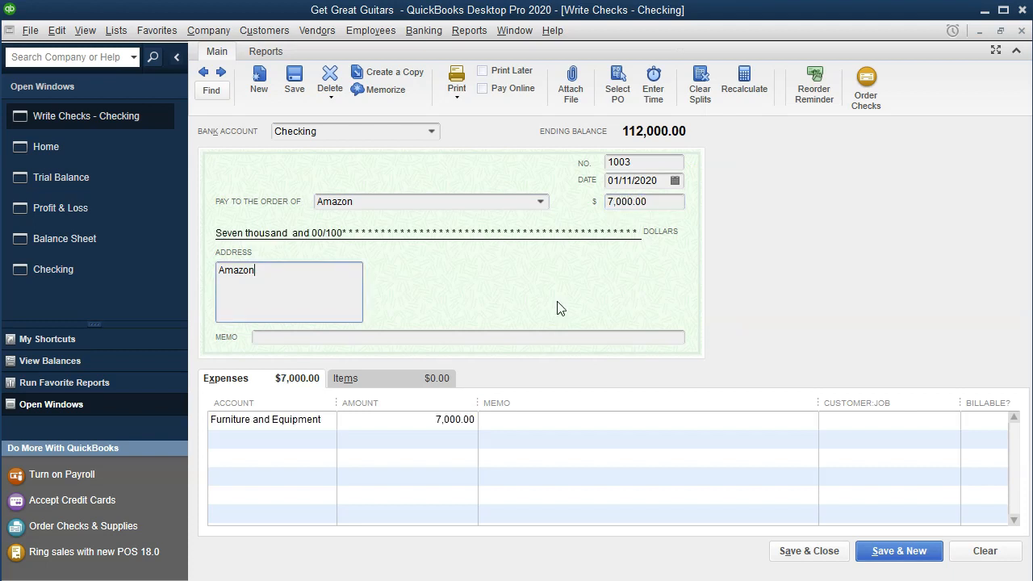
{"action": "key", "text": "Tab"}
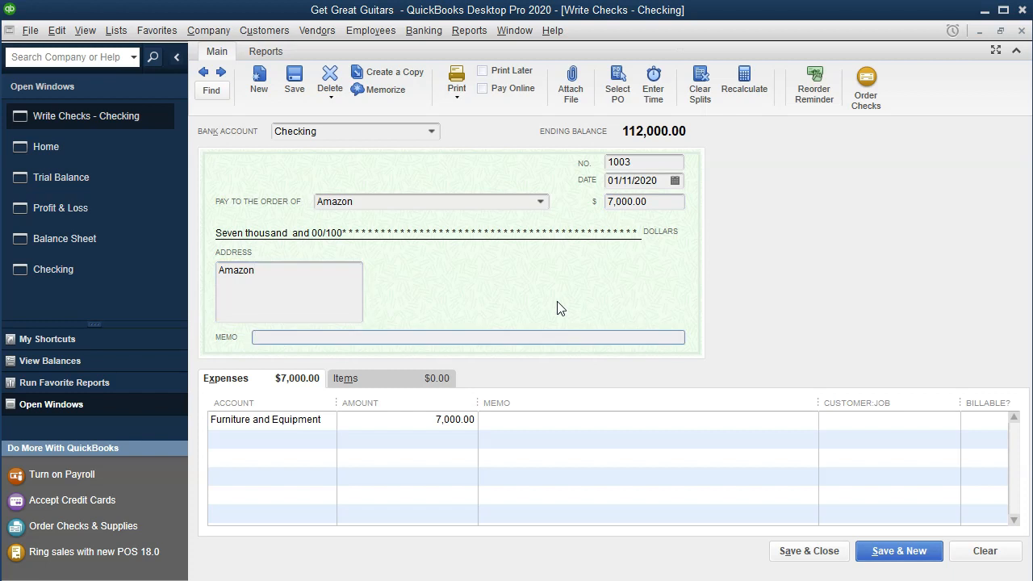
{"action": "key", "text": "Tab"}
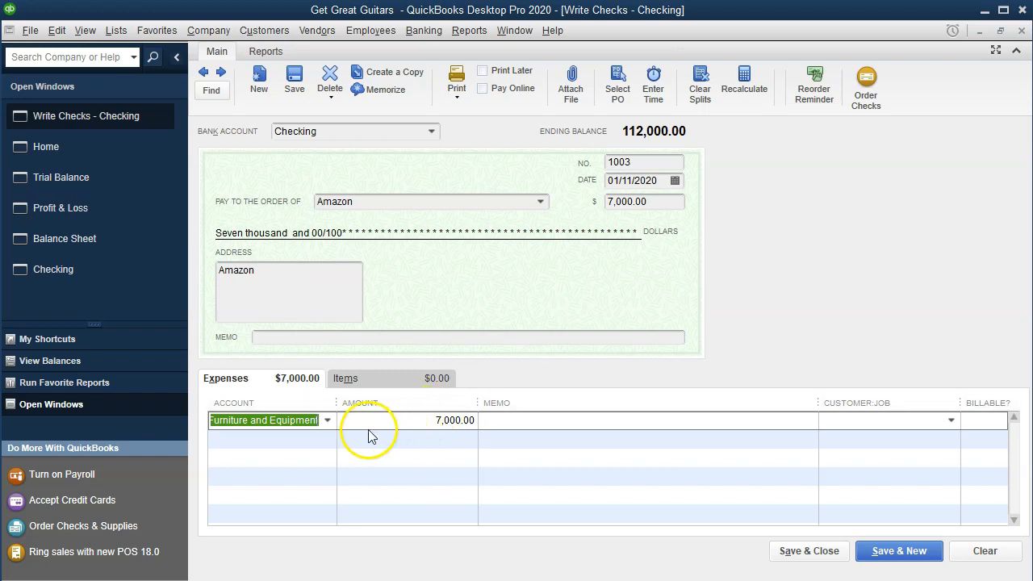
{"action": "left_click", "coordinate": [327, 425]}
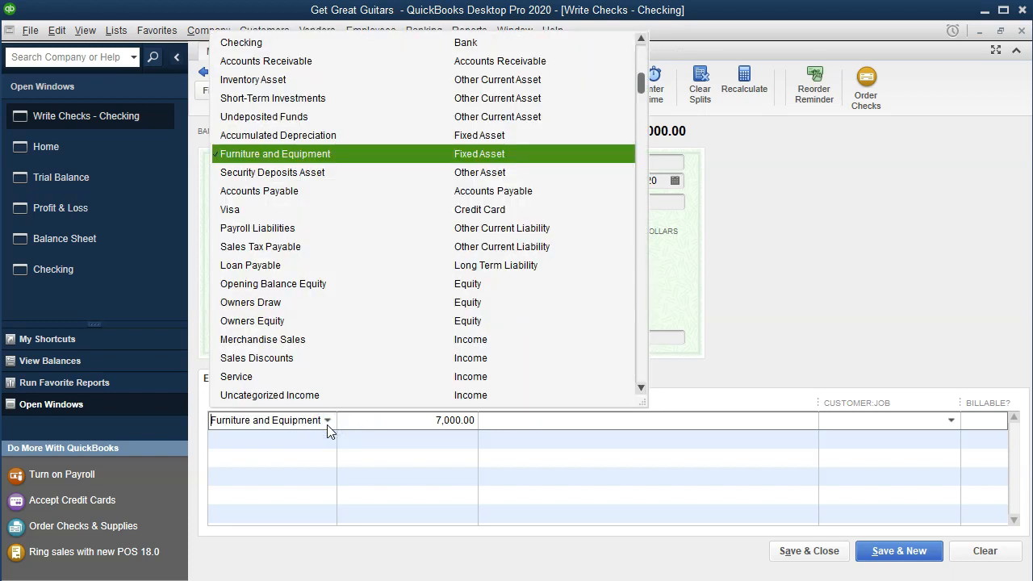
{"action": "left_click", "coordinate": [273, 155]}
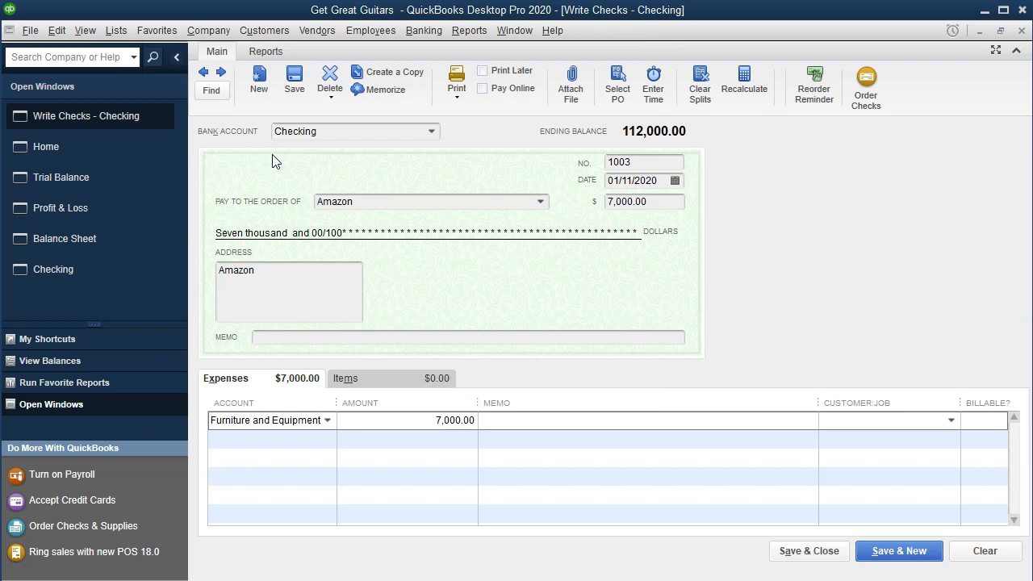
{"action": "key", "text": "Tab"}
{"action": "key", "text": "Tab"}
{"action": "left_click", "coordinate": [839, 557]}
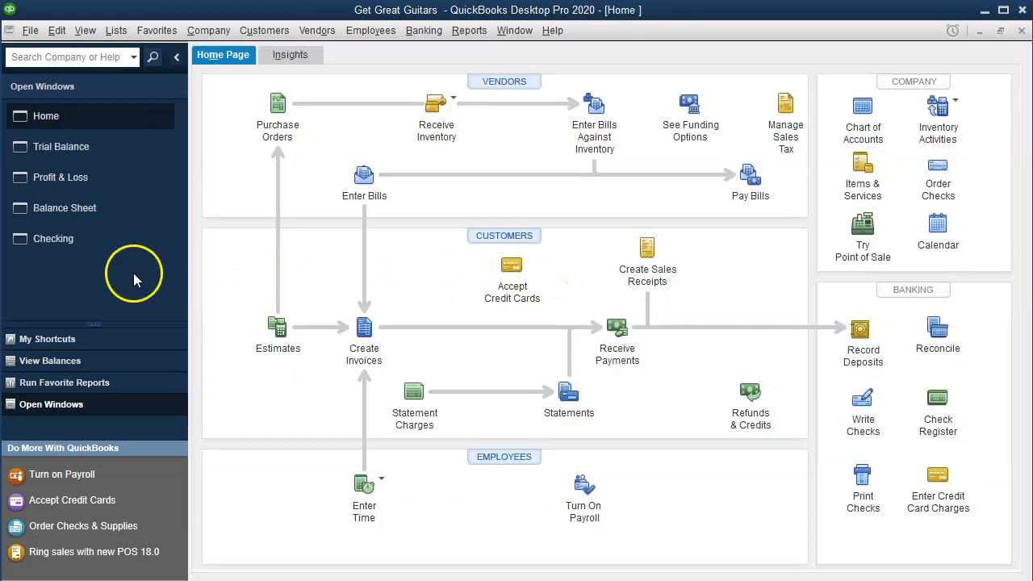
List the transactions behind the Balance Sheet's Checking balance from 01/01/2020, and view the Amazon check behind its line.
{"action": "left_click", "coordinate": [83, 212]}
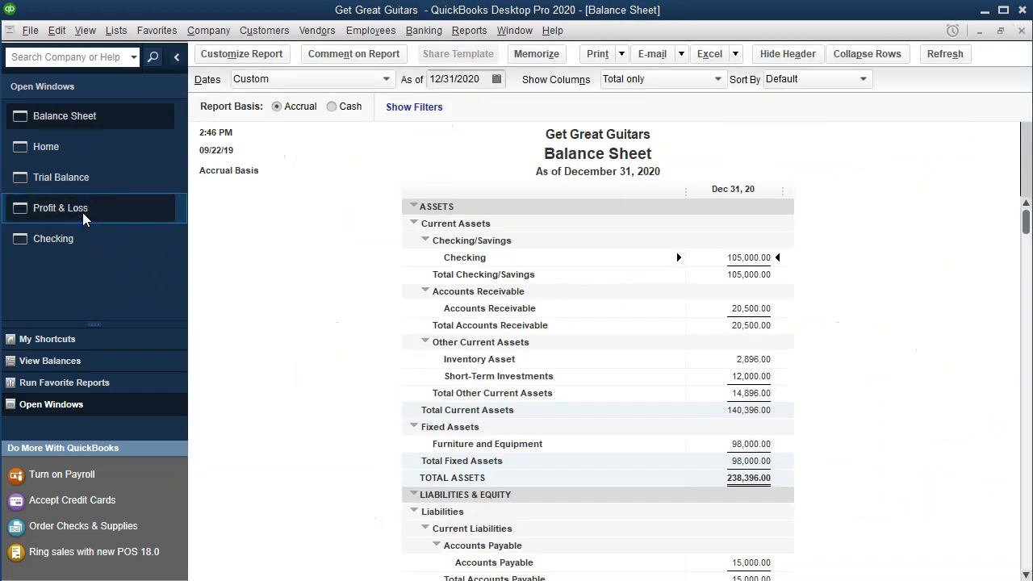
{"action": "double_click", "coordinate": [741, 257]}
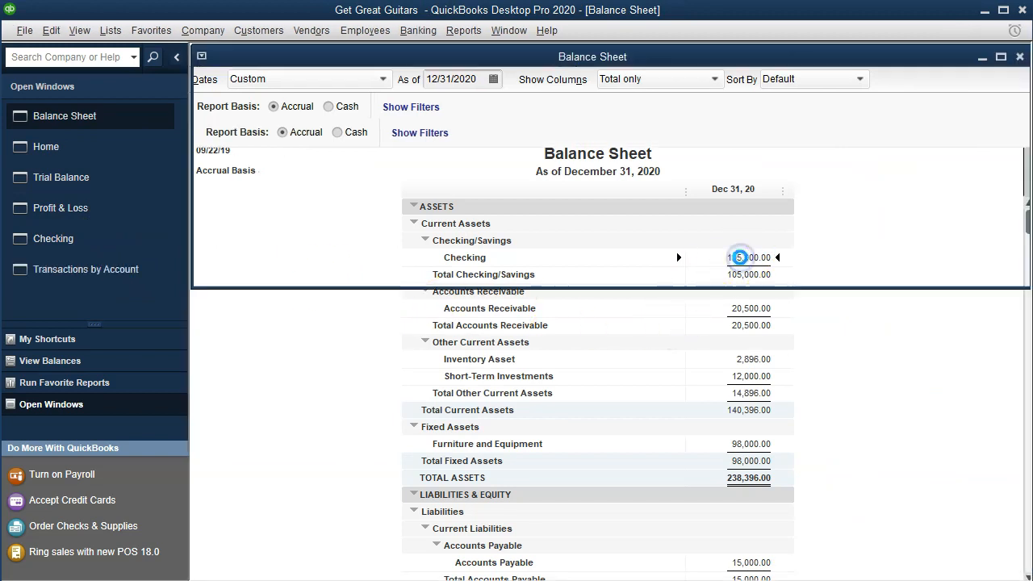
{"action": "type", "text": "010120"}
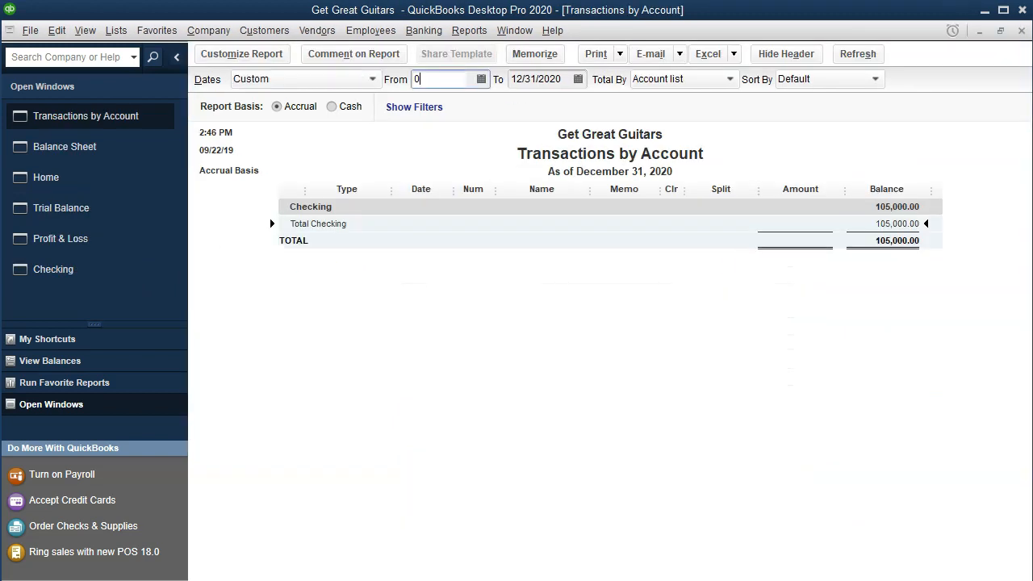
{"action": "key", "text": "Tab"}
{"action": "key", "text": "Tab"}
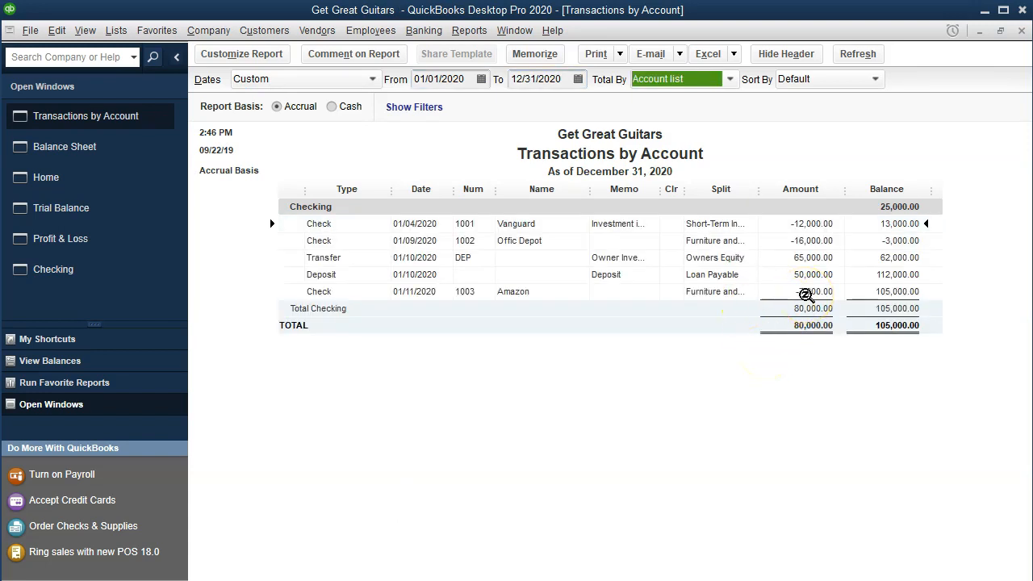
{"action": "double_click", "coordinate": [805, 295]}
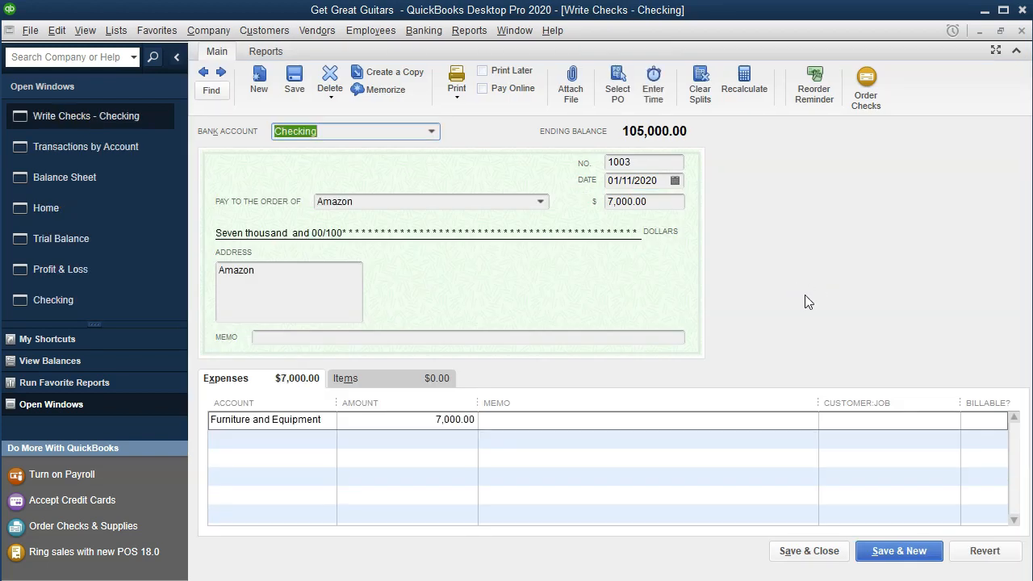
{"action": "left_click", "coordinate": [1021, 30]}
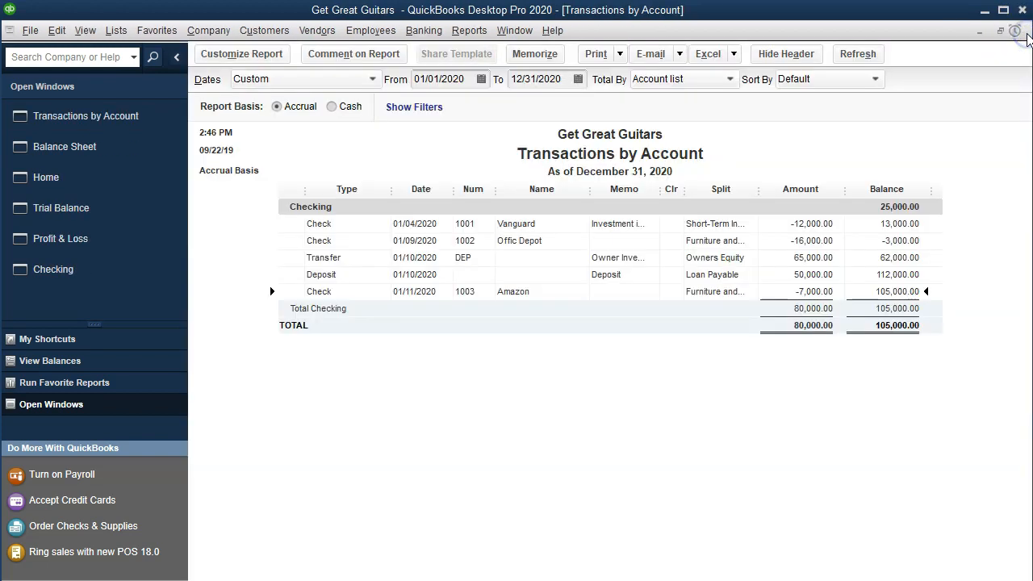
Review the Profit & Loss report and the Trial Balance's Checking line, and open the detail behind its Furniture and Equipment balance.
{"action": "left_click", "coordinate": [72, 230]}
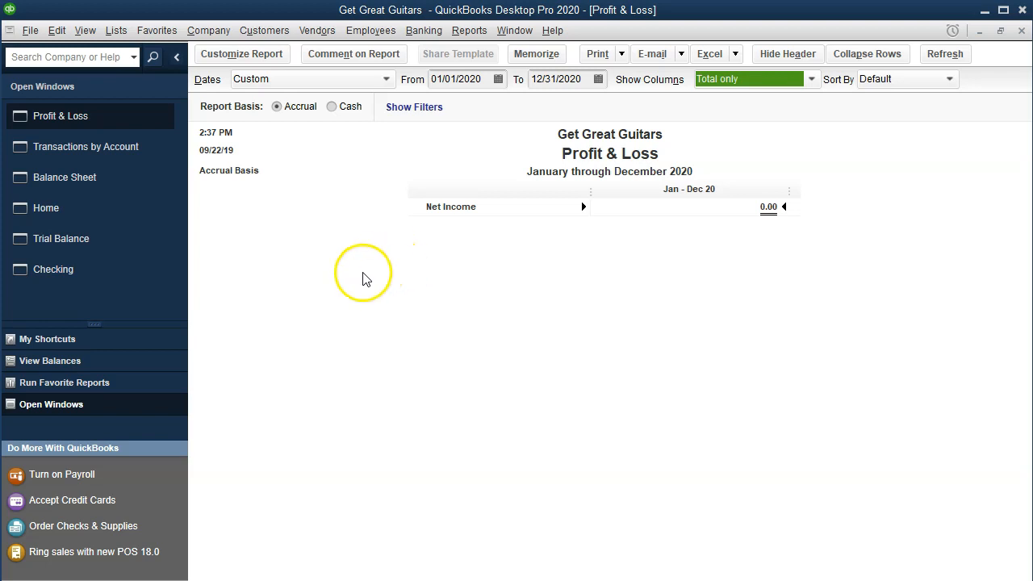
{"action": "left_click", "coordinate": [137, 246]}
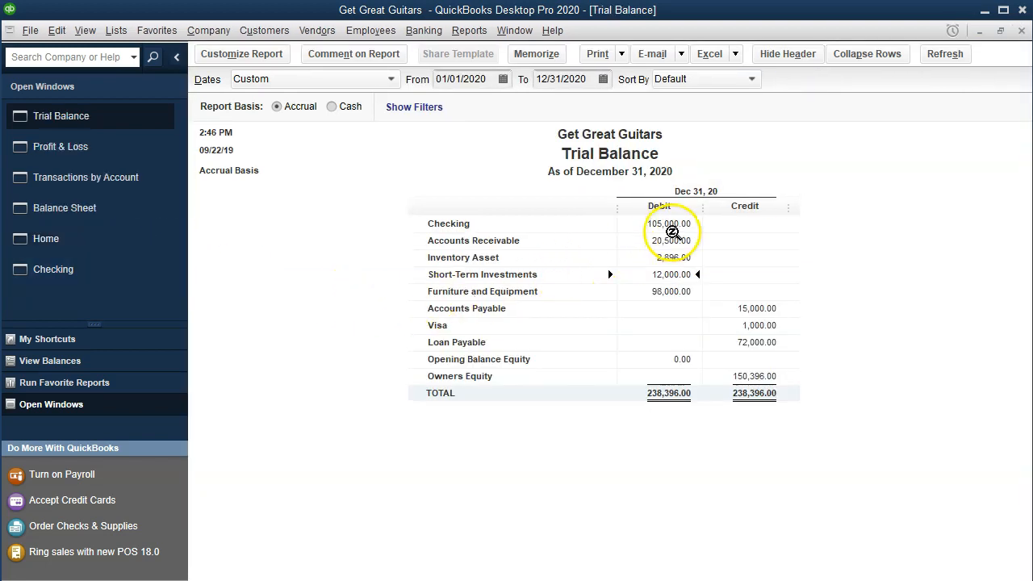
{"action": "left_click", "coordinate": [664, 223]}
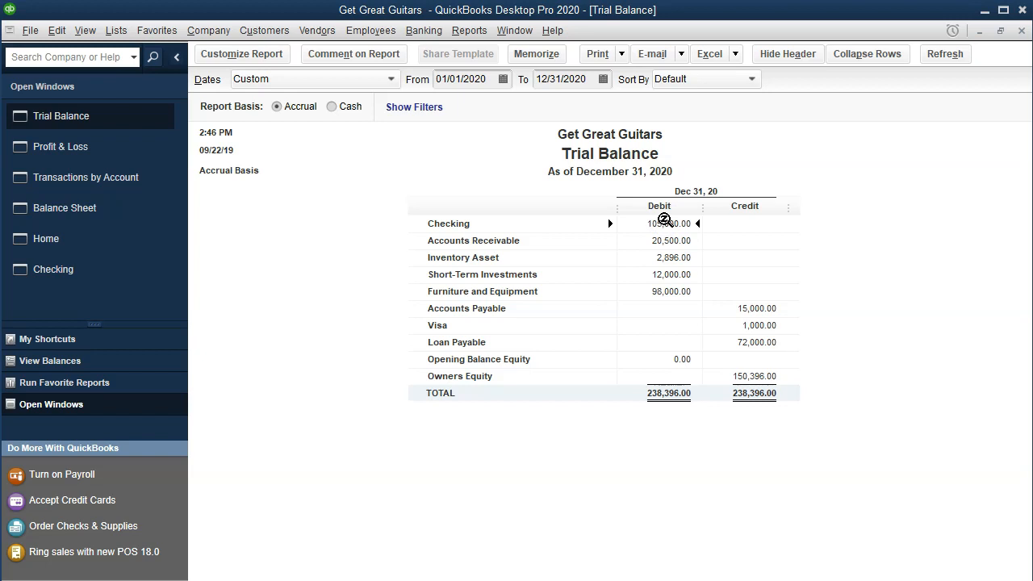
{"action": "left_click", "coordinate": [664, 292]}
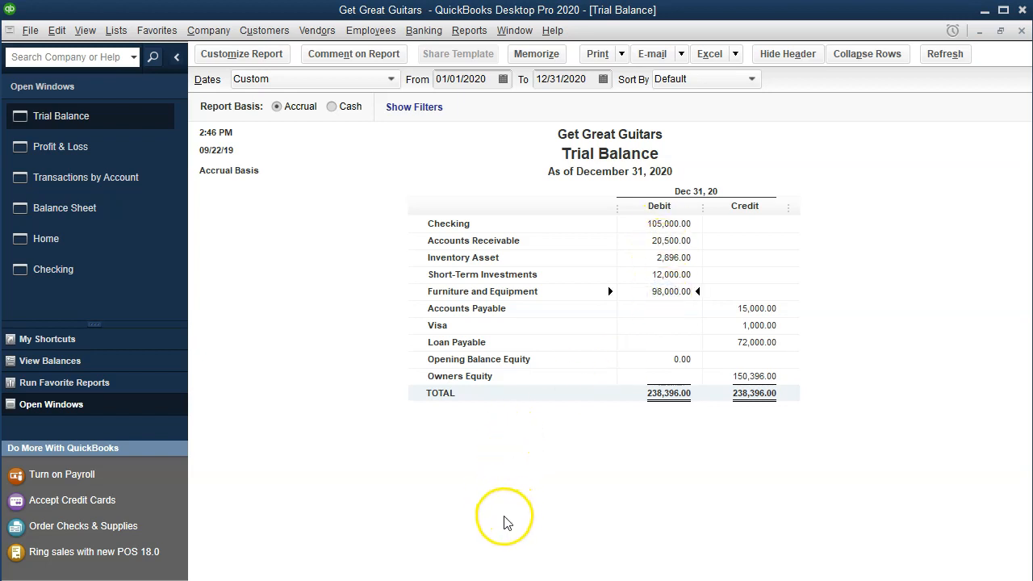
{"action": "double_click", "coordinate": [655, 286]}
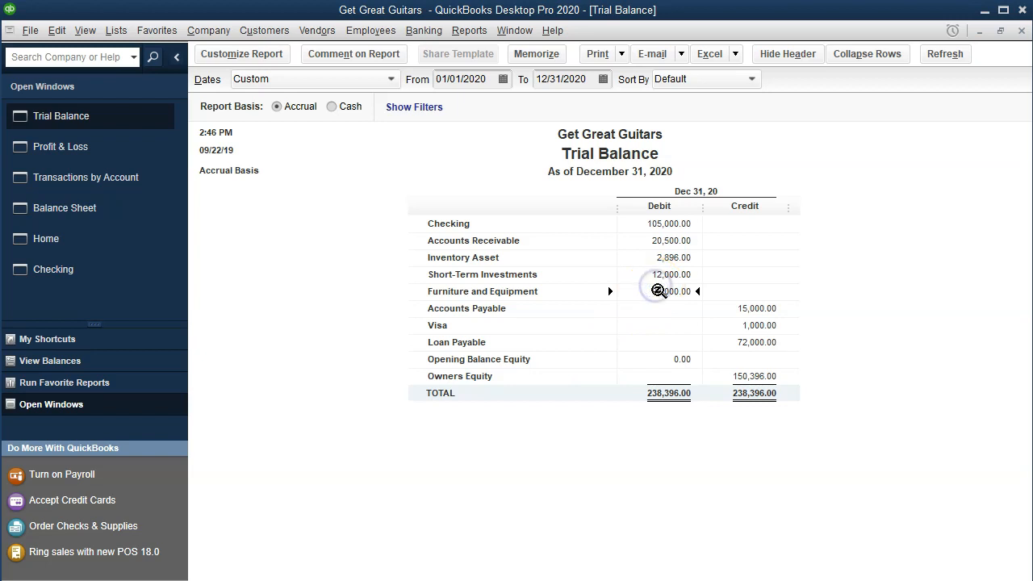